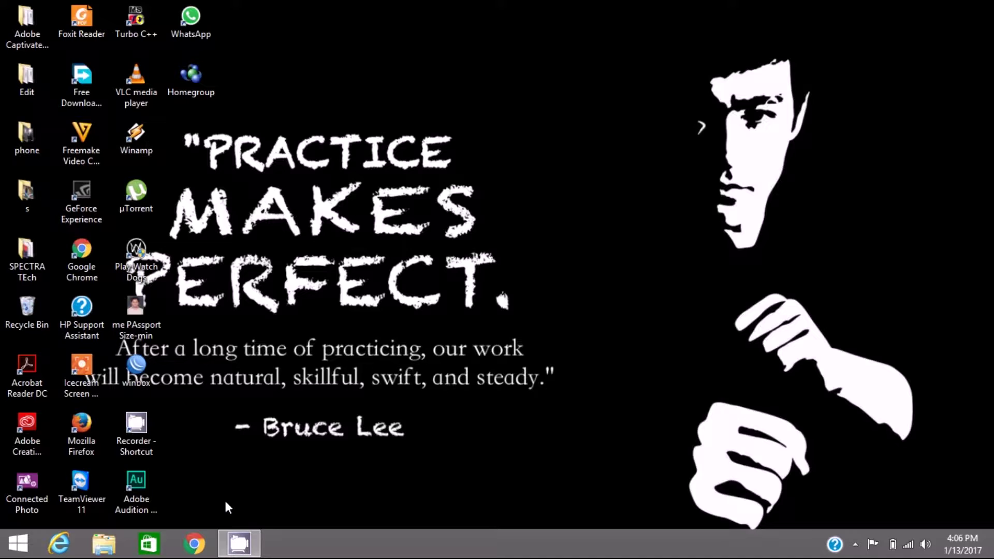
Step: Open Control Panel and go through Network and Sharing Center to the adapter list
key("super")
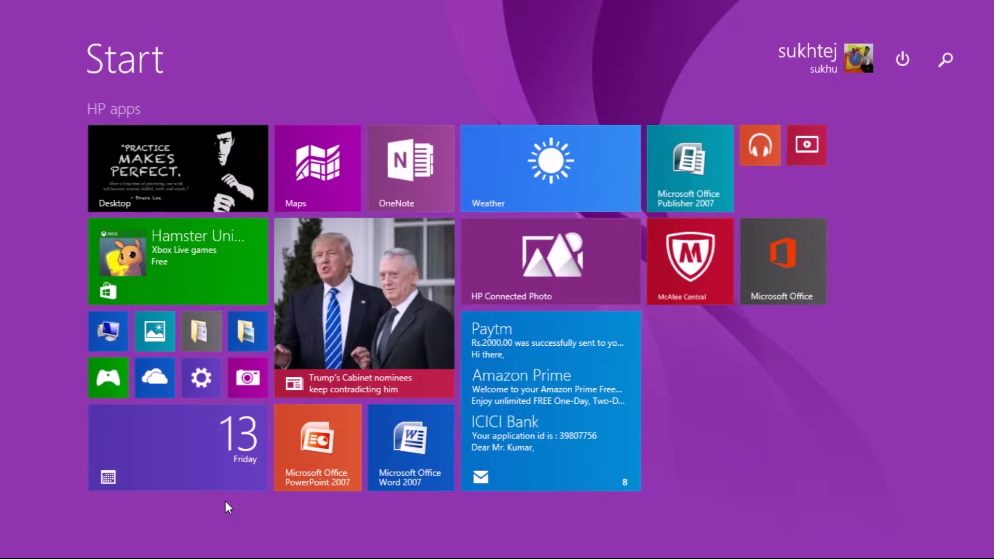
type("contr")
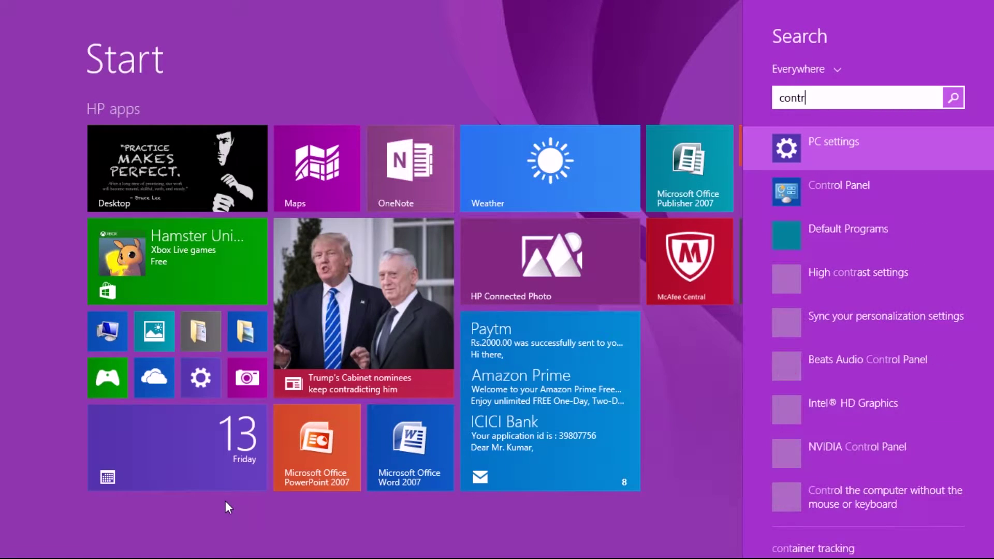
key("Down")
key("Return")
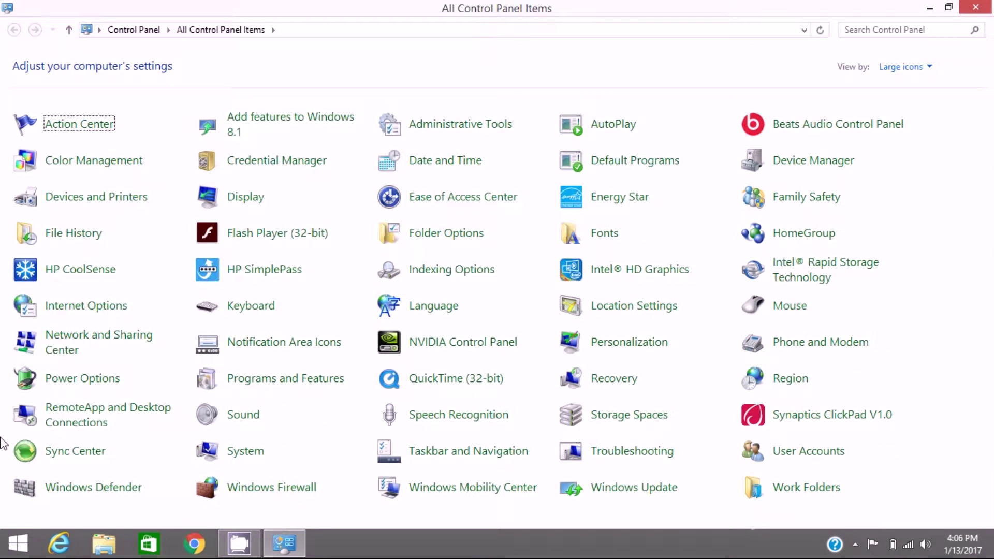
left_click(115, 346)
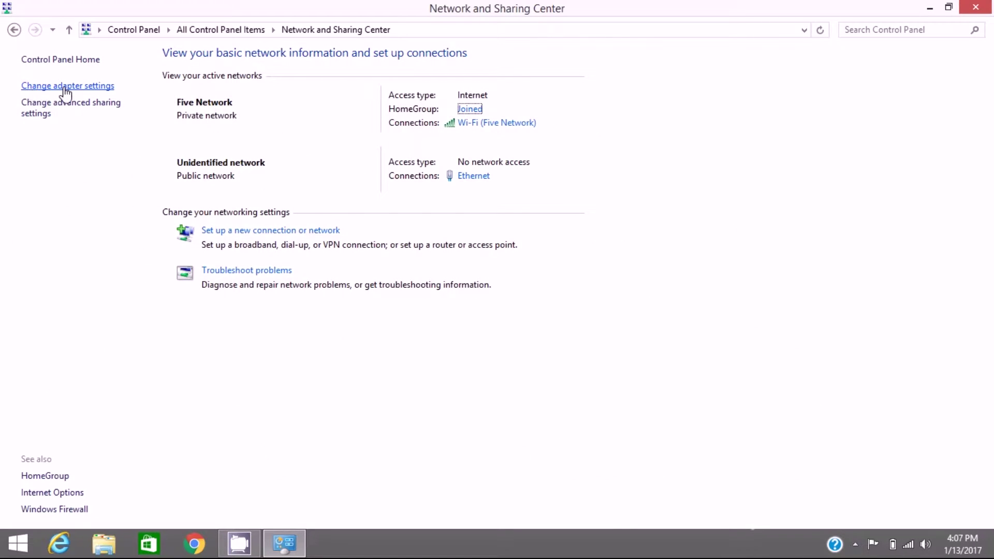
left_click(100, 87)
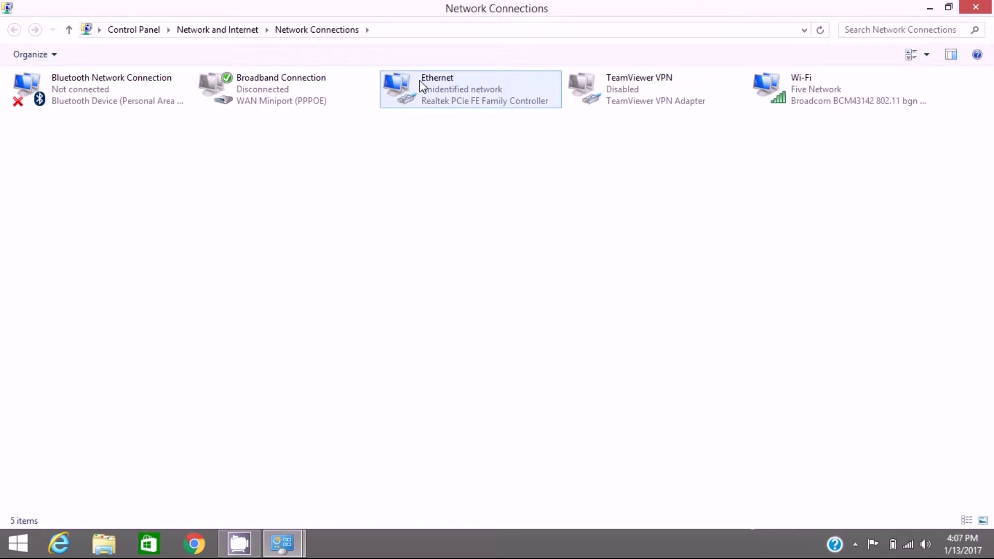
Step: Set the Ethernet adapter's IPv4 to static 192.168.1.21, mask 255.255.255.0, and apply
right_click(485, 107)
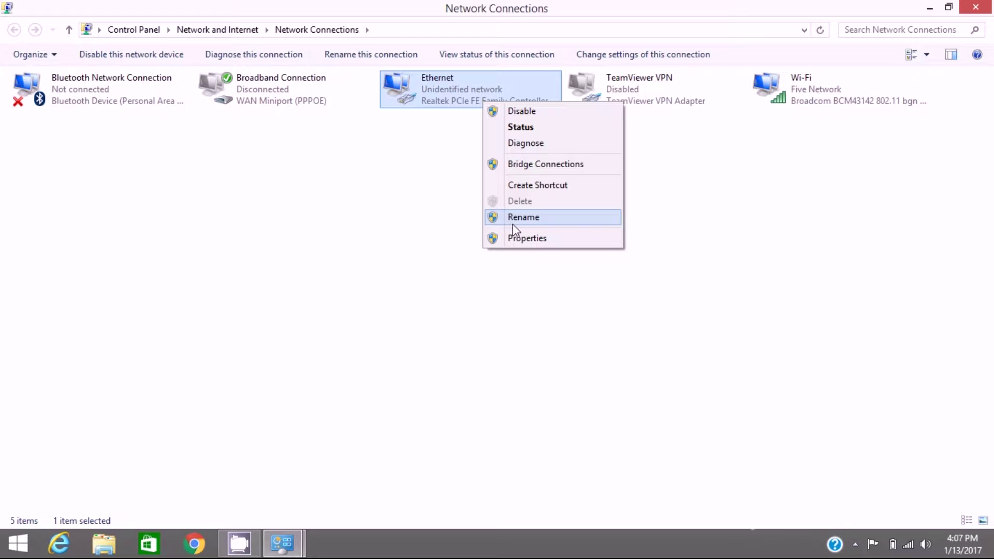
left_click(523, 239)
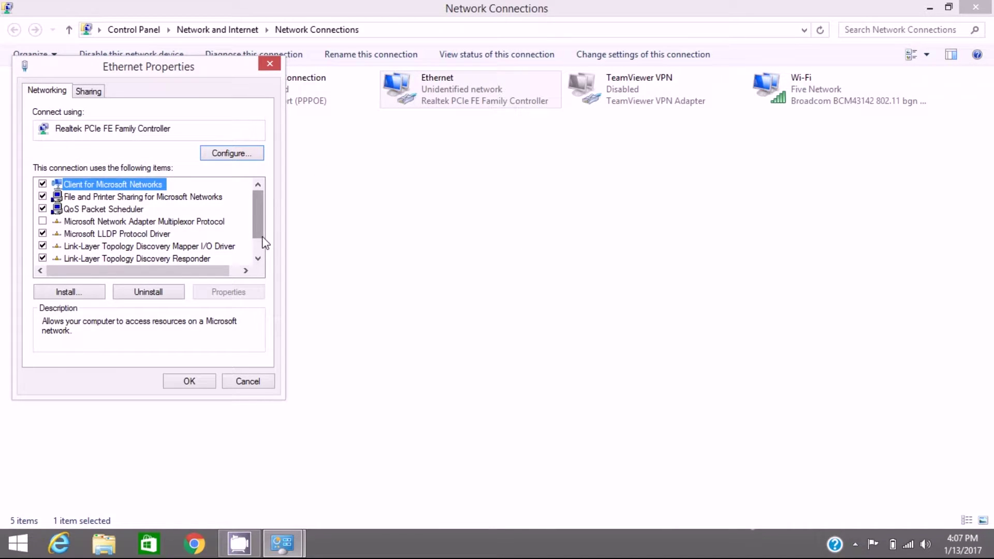
left_click(259, 258)
left_click(258, 258)
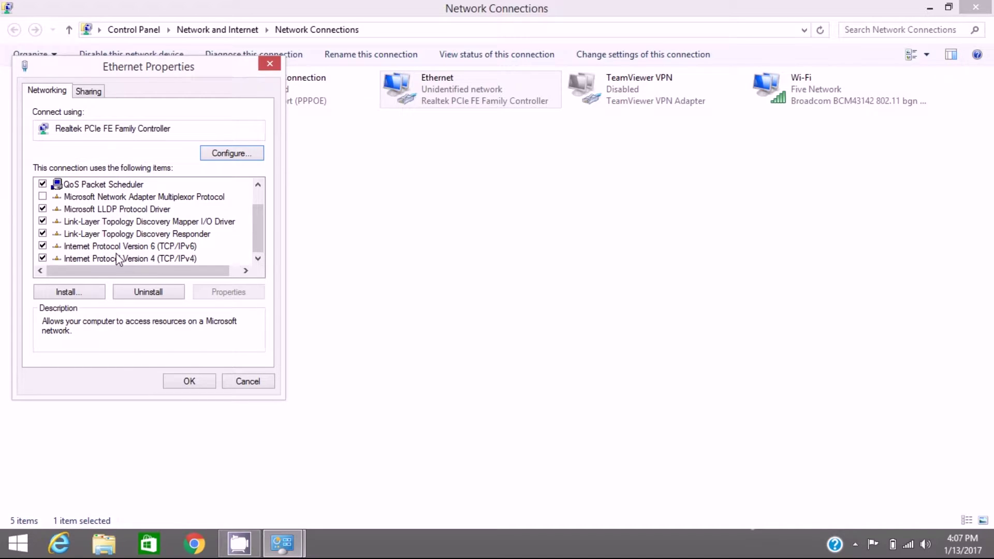
double_click(178, 258)
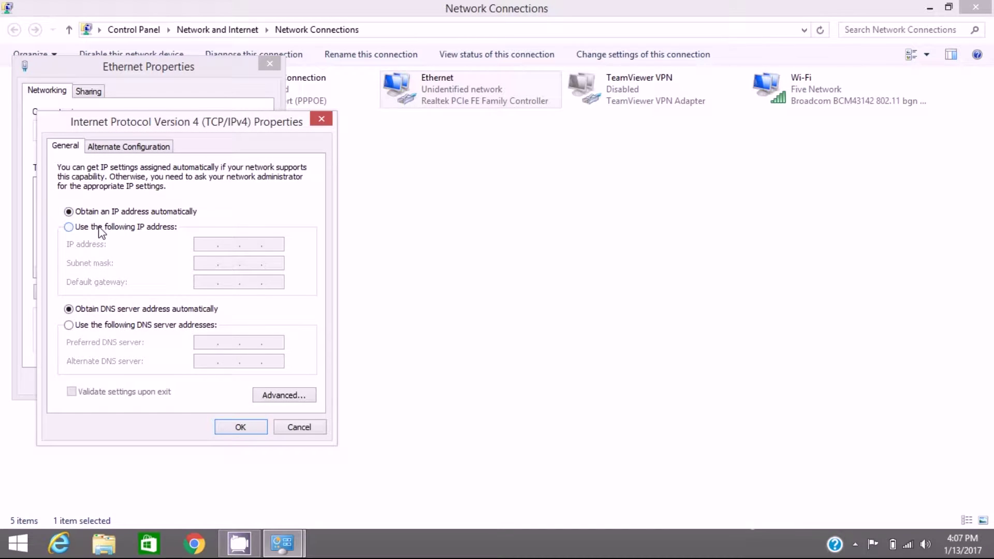
left_click(144, 232)
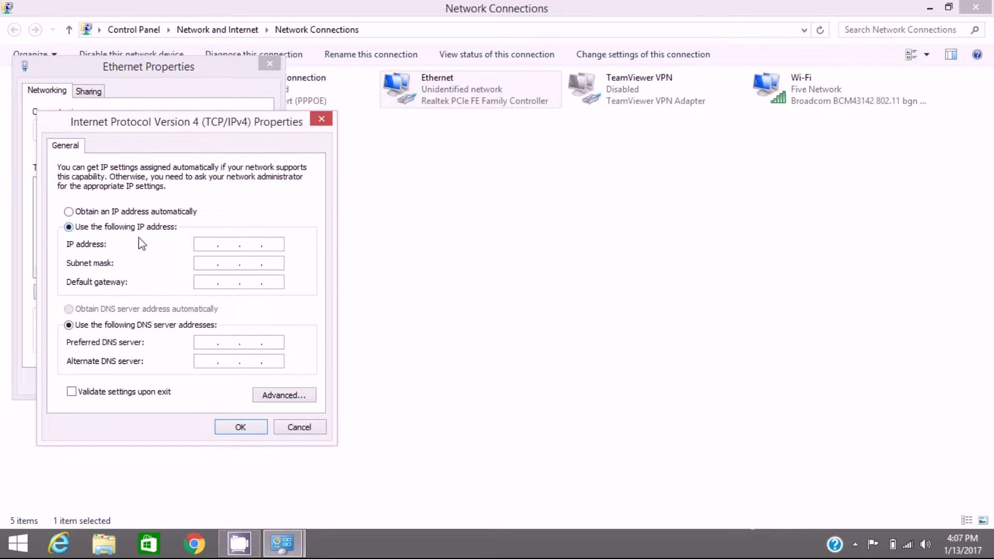
left_click(209, 245)
type("192.168.1.")
type("21")
key("Tab")
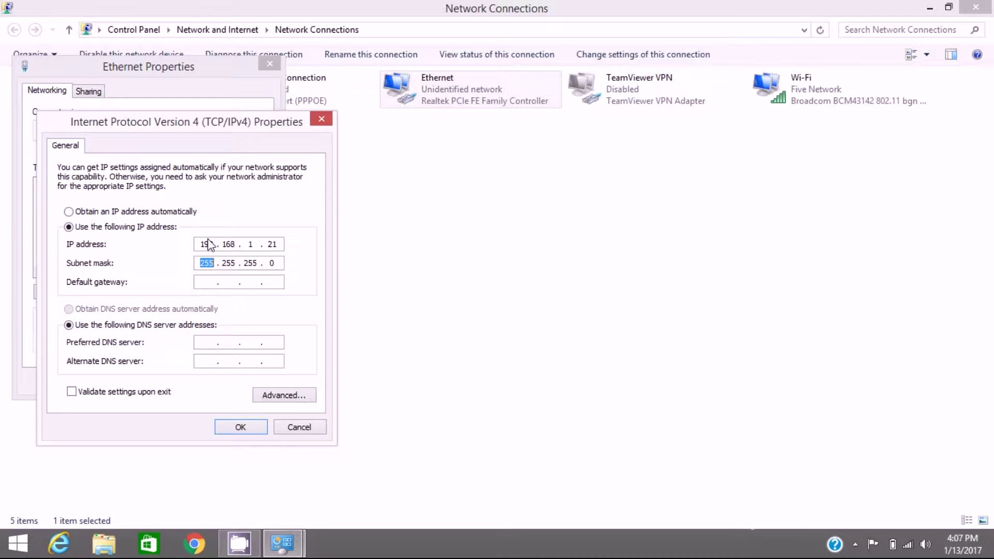
left_click(249, 426)
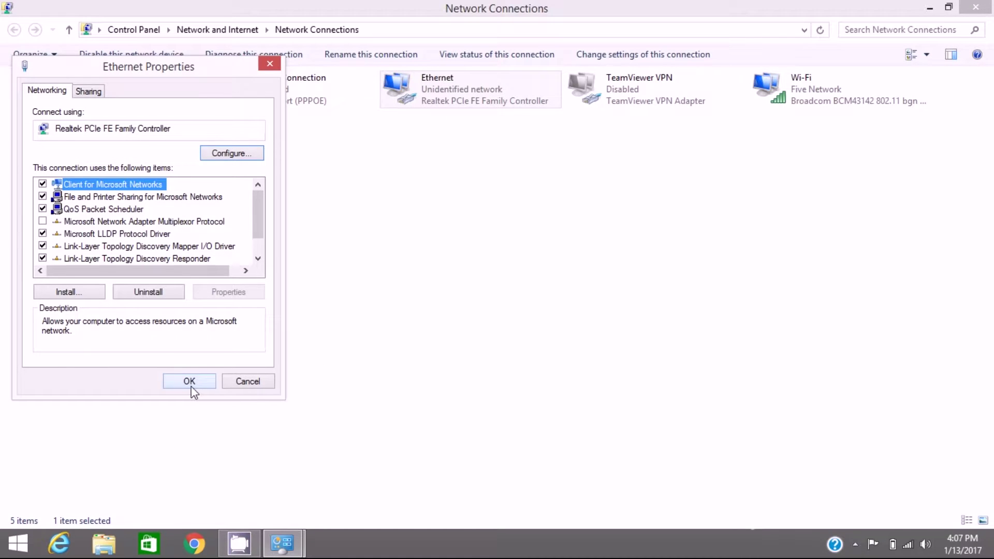
left_click(190, 381)
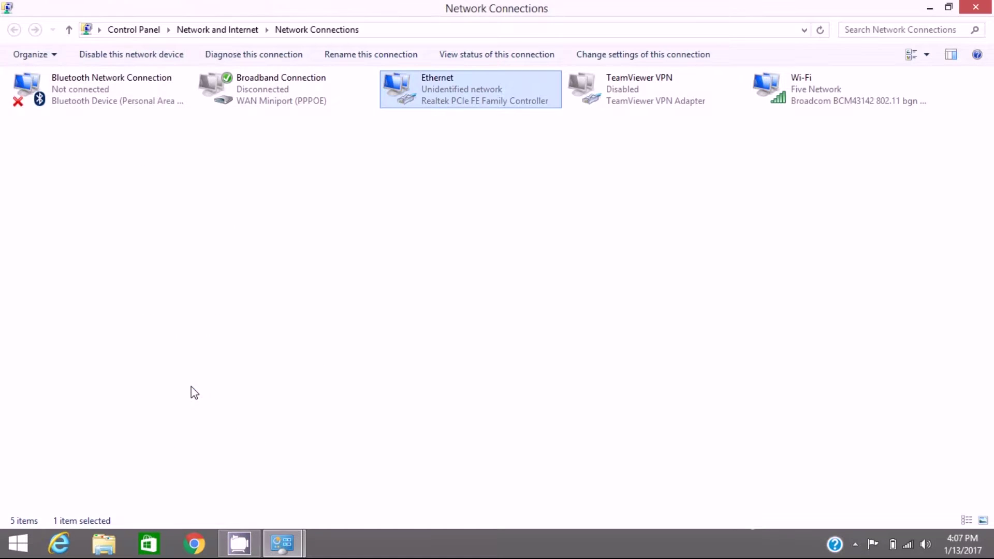
Step: Close the Control Panel windows and load the LiteBeam page at 192.168.1.20 in Chrome
left_click(975, 7)
left_click(981, 7)
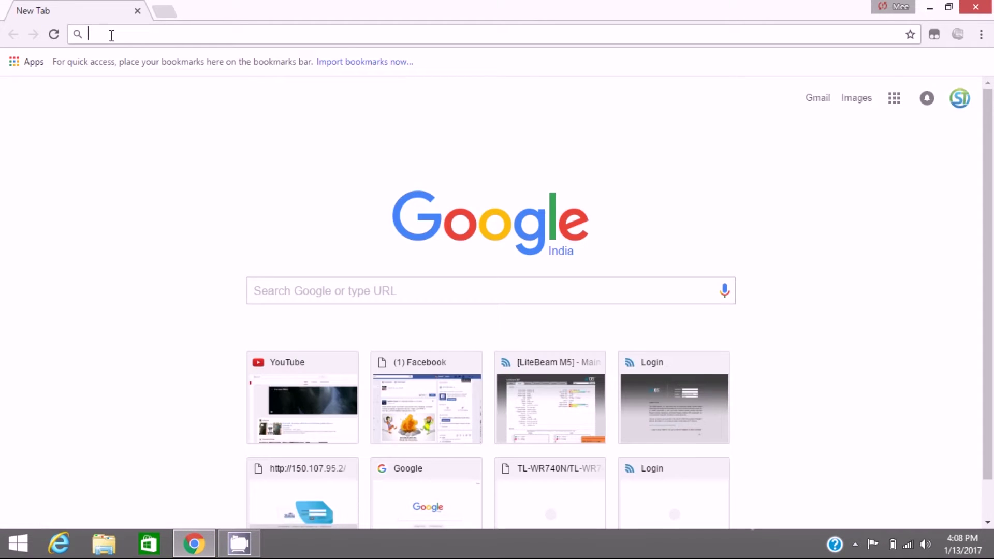
type("192.168")
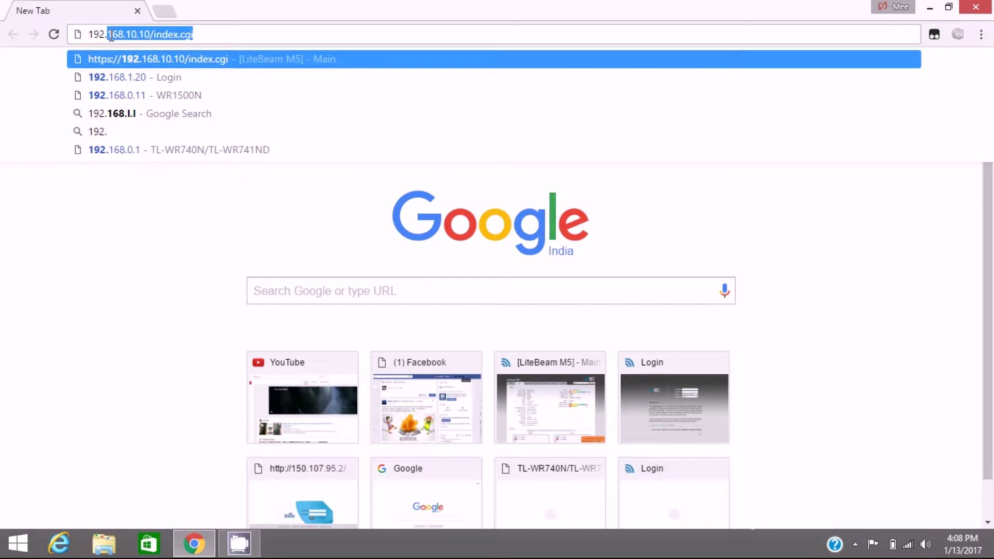
type(".")
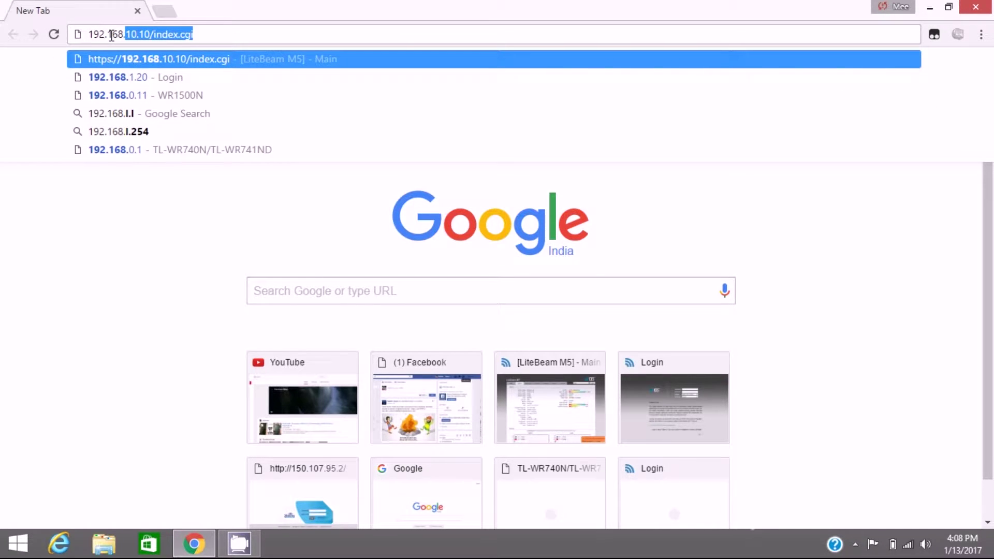
type("1.")
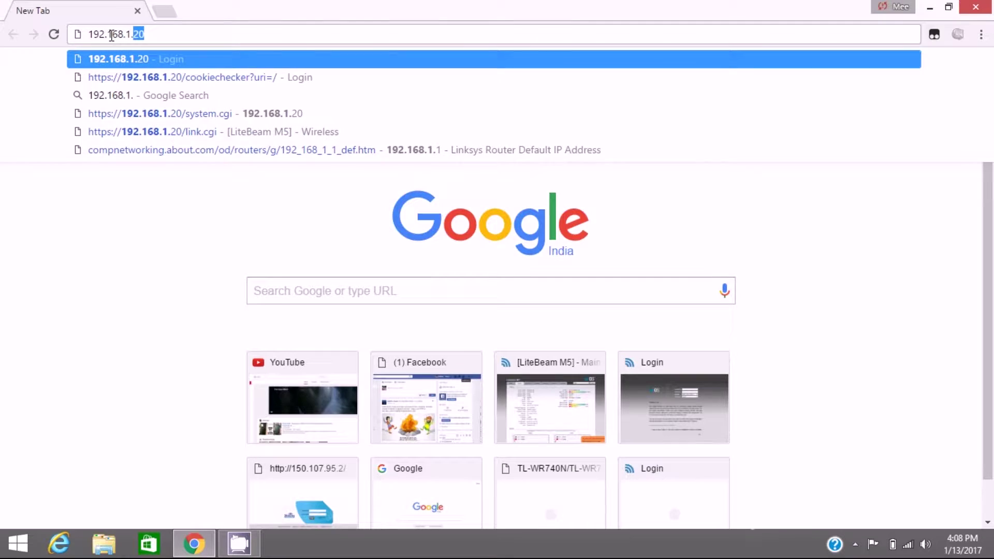
key("Return")
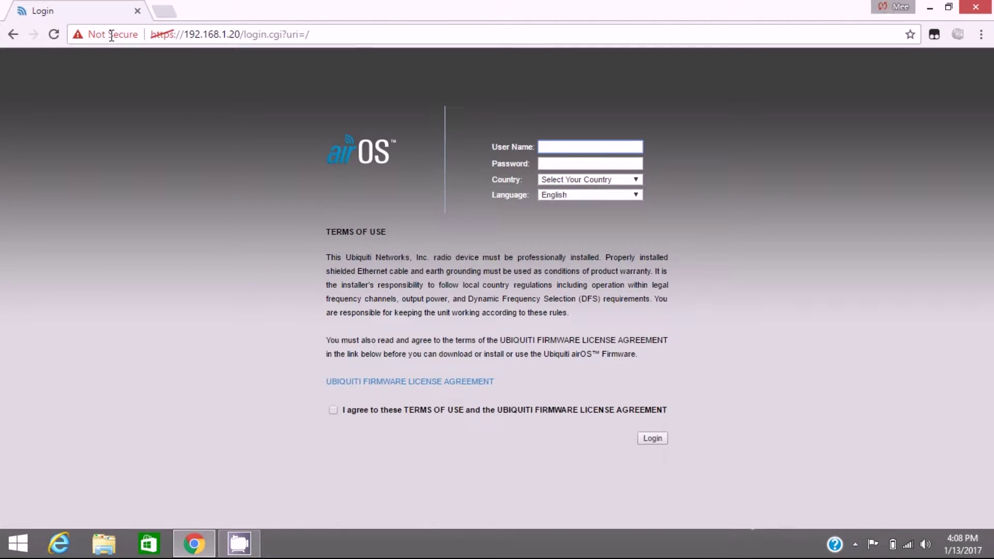
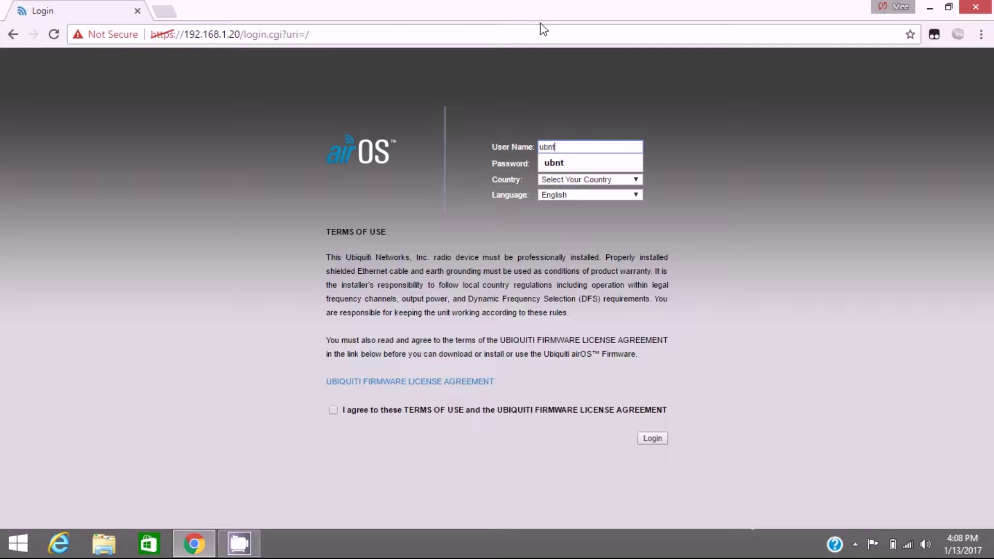
Step: Enter the default username and password, set Country to India, and submit the form
key("Tab")
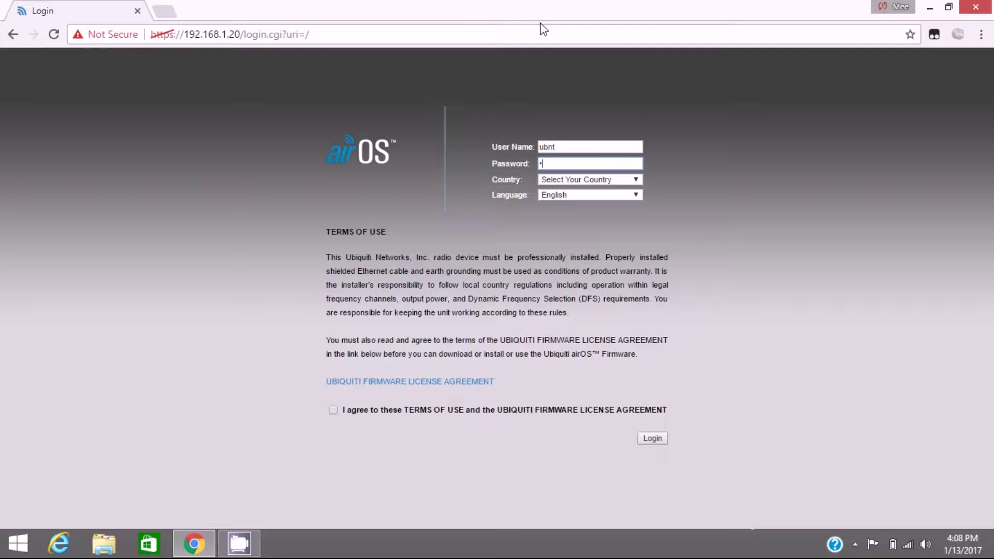
left_click(585, 181)
key("i")
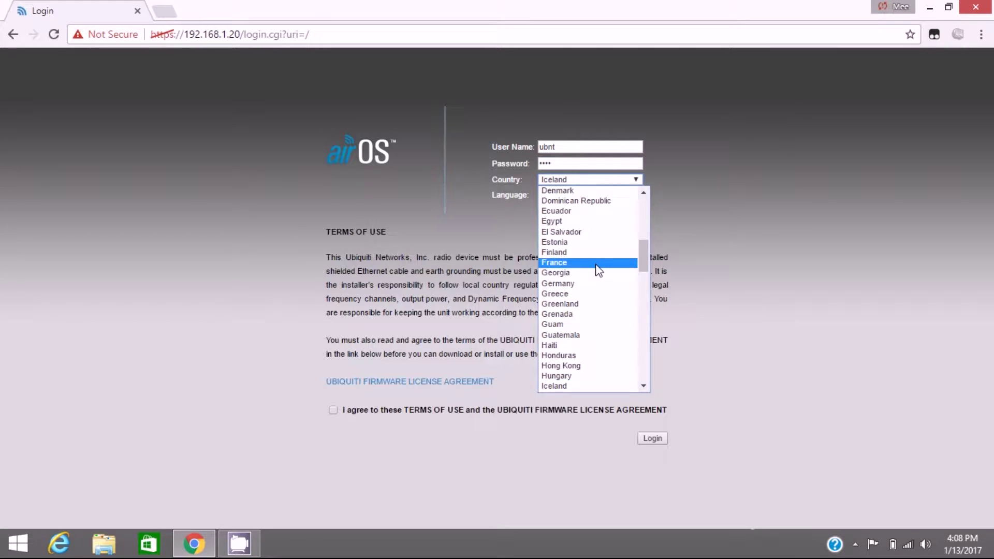
key("Down")
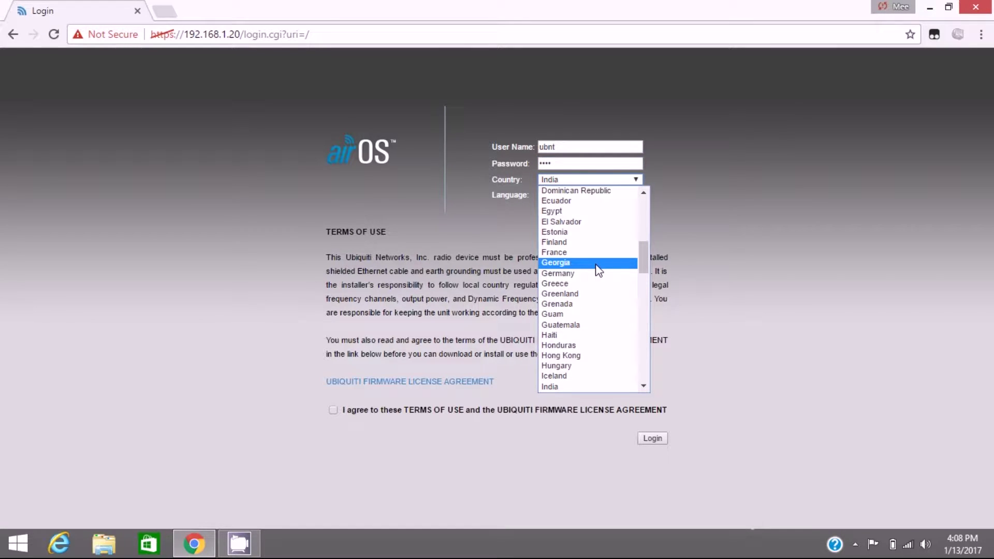
left_click(595, 263)
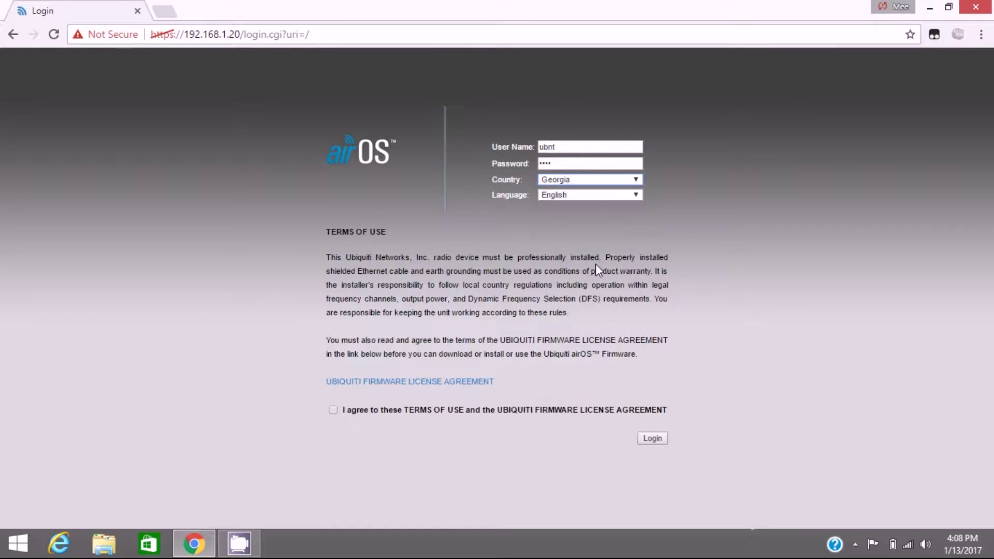
left_click(565, 182)
key("i")
key("Down")
key("Return")
left_click(652, 439)
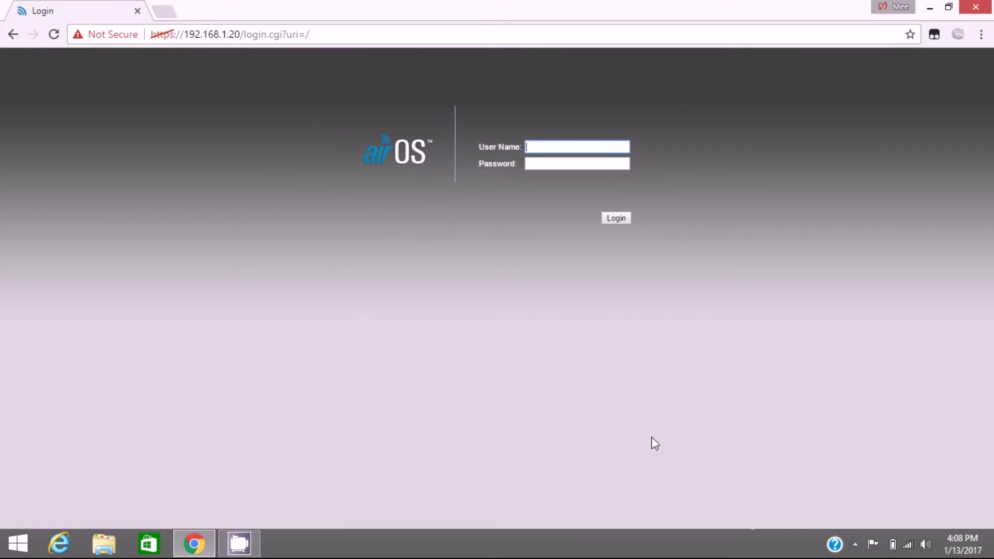
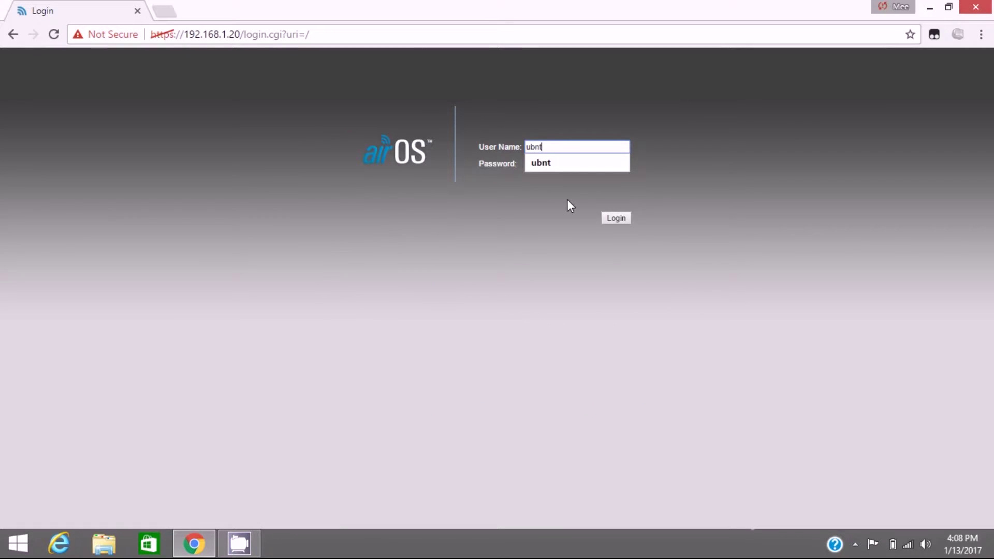
Step: Sign in with the default username and password and show the Main page in Bridge/Station mode
key("Tab")
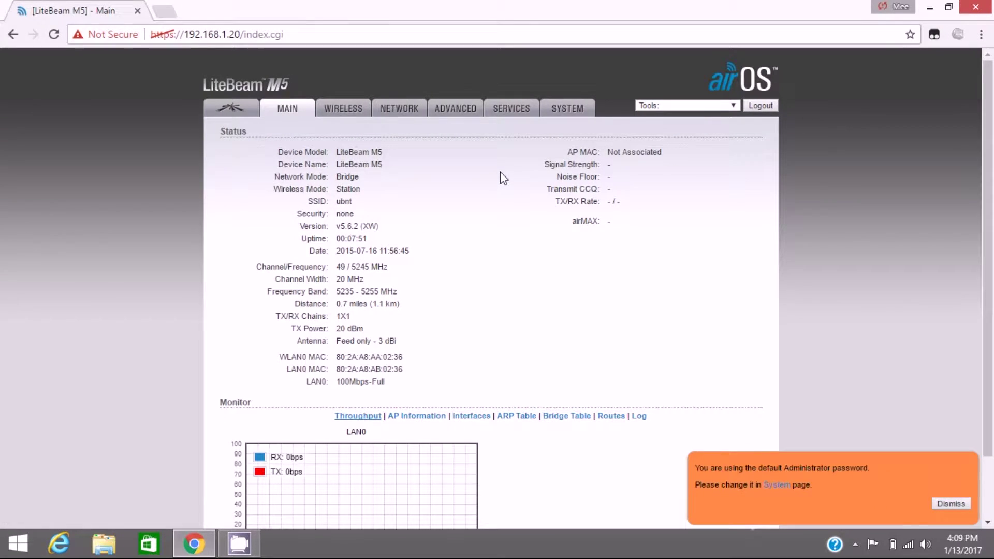
left_click_drag(196, 83, 254, 96)
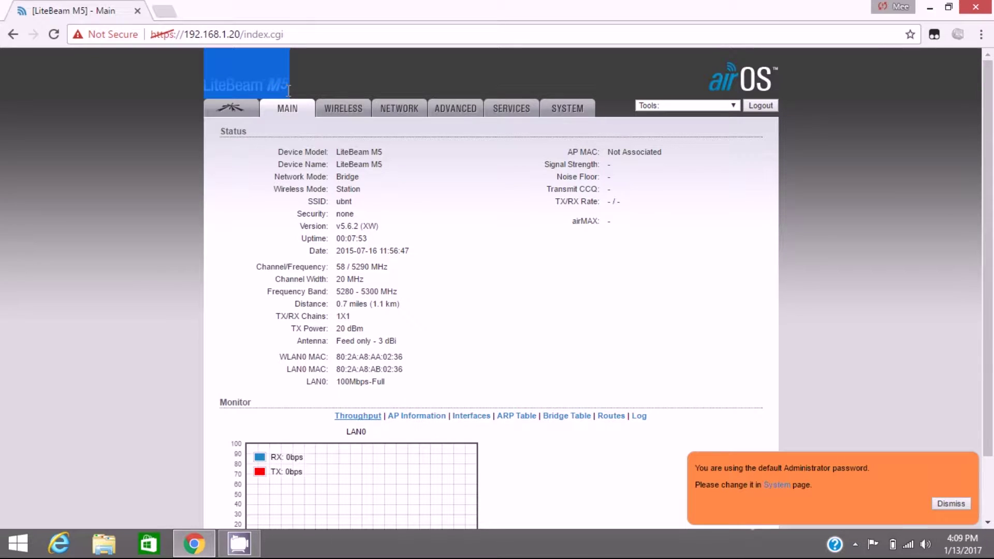
left_click(266, 107)
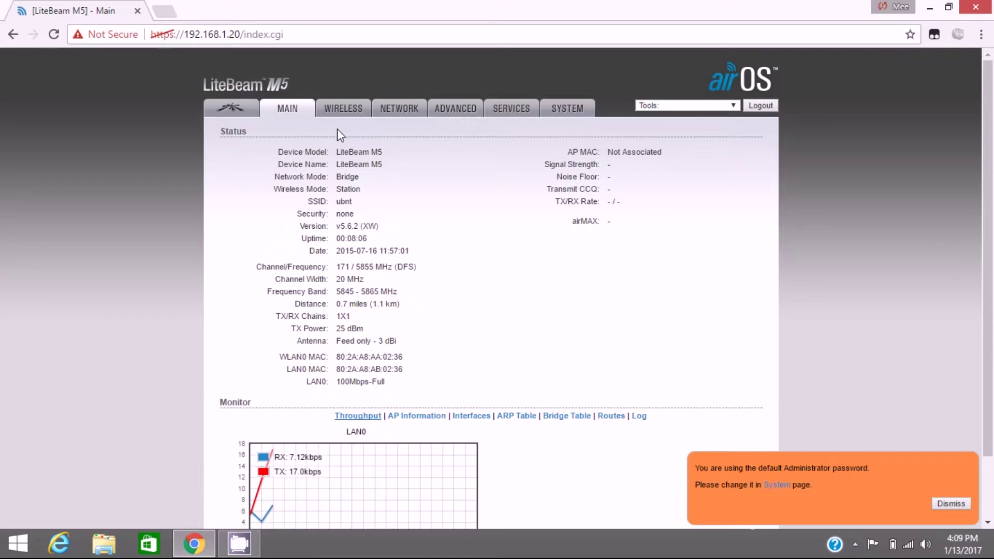
Step: Check the Wireless page's mode list, leaving Wireless Mode set to Station
scroll(341, 124, "down", 1)
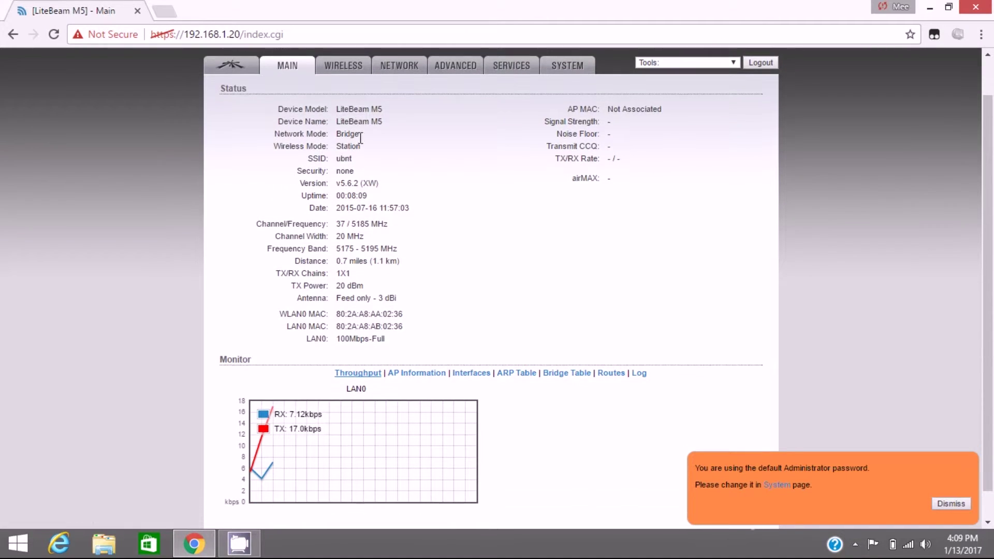
left_click(343, 68)
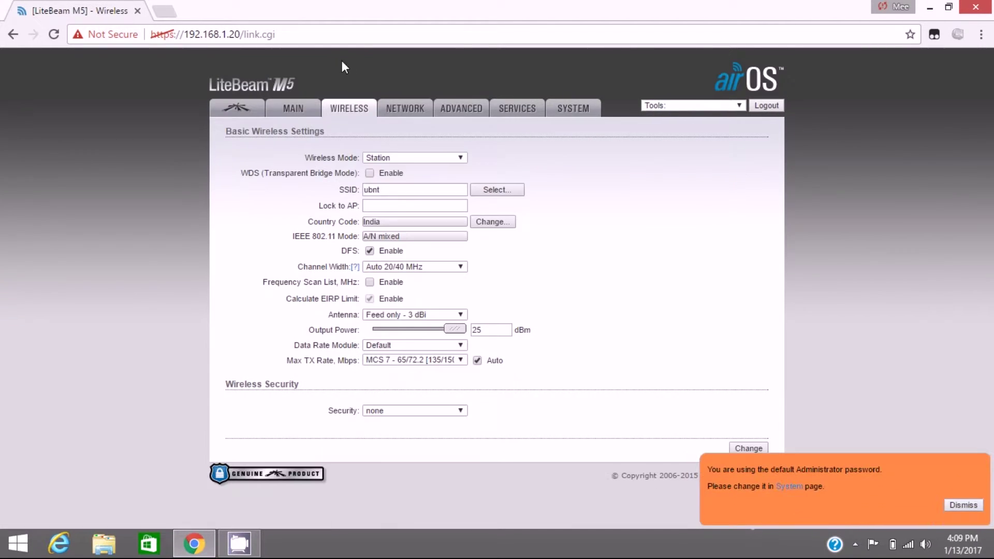
left_click(418, 159)
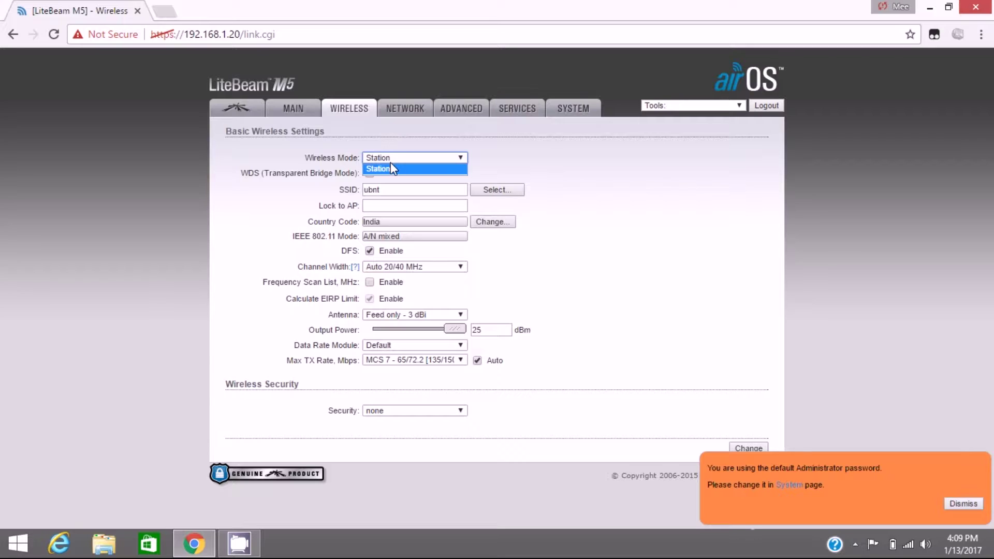
left_click(390, 162)
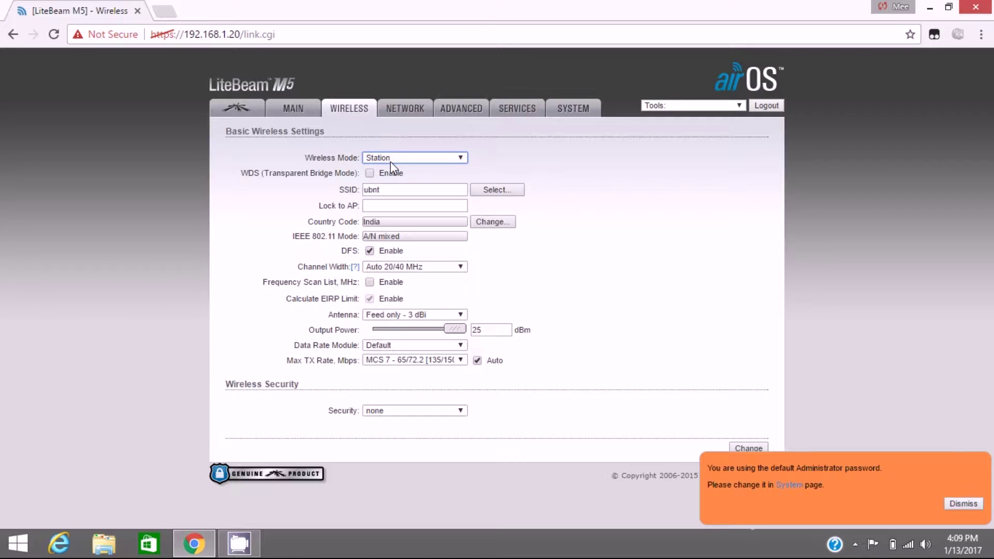
left_click(374, 160)
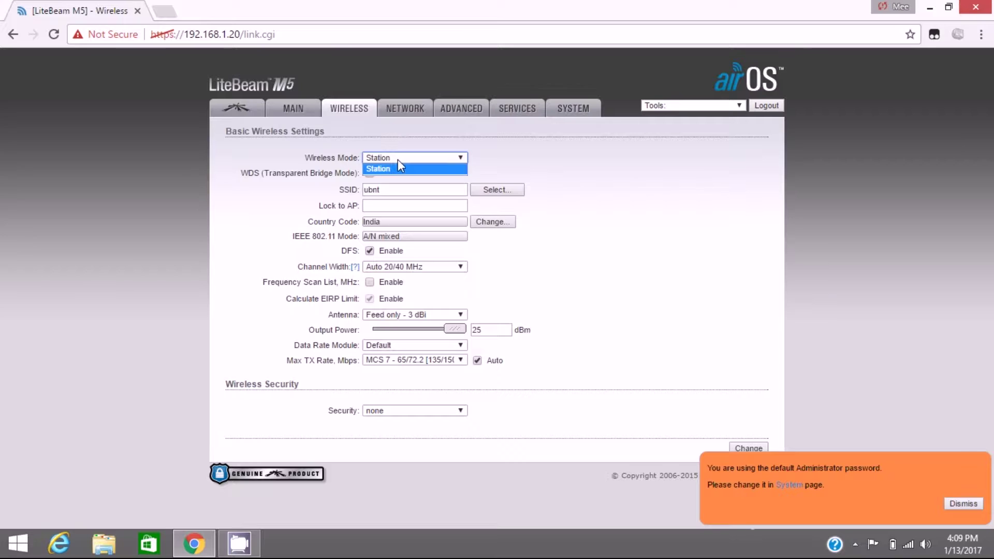
left_click(398, 160)
Step: Open the System page and note firmware version XW.v5.6.2
left_click(551, 111)
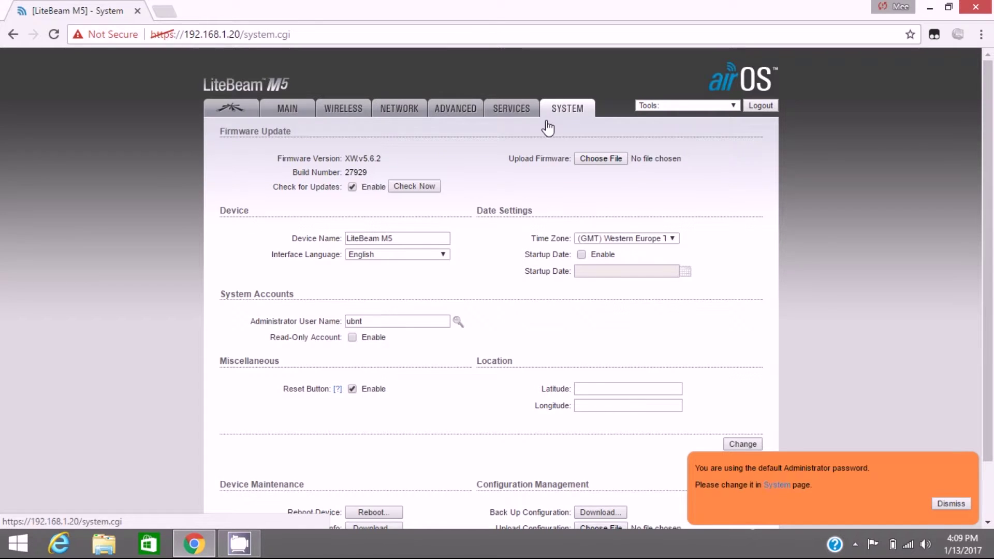
left_click_drag(281, 163, 373, 163)
left_click(374, 162)
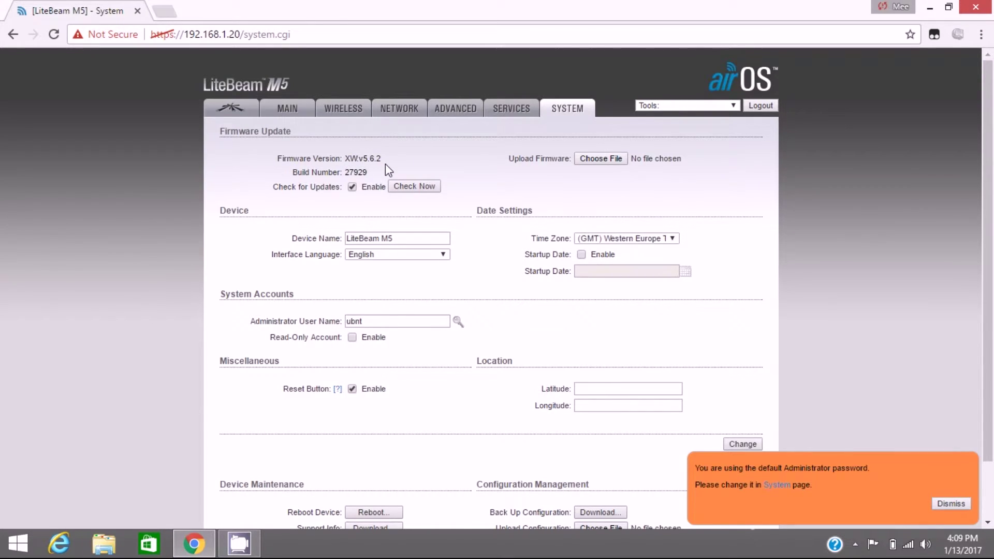
Step: Download XW.v6.0.30097.161219.1705.bin from the pasted MediaFire link and watch it in Free Download Manager
left_click(164, 10)
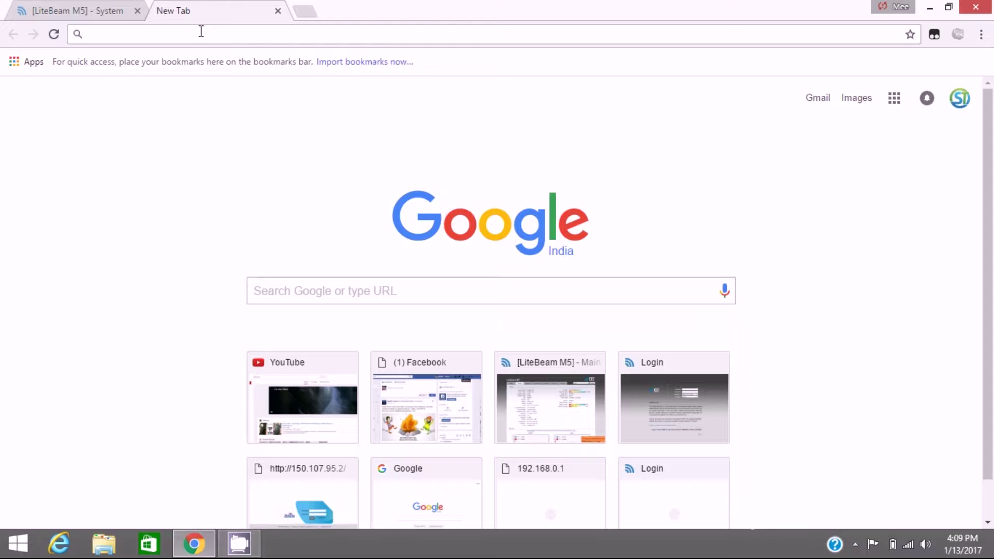
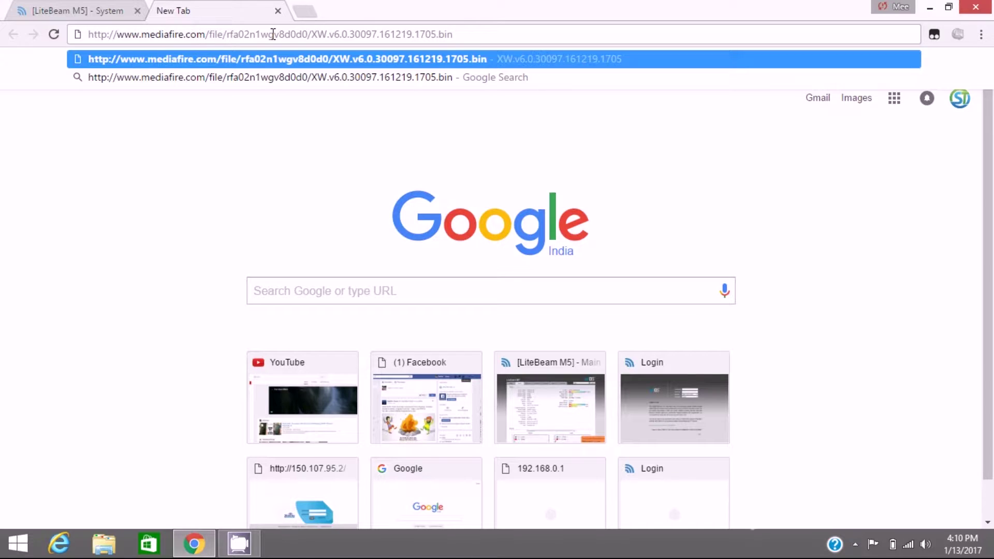
key("Return")
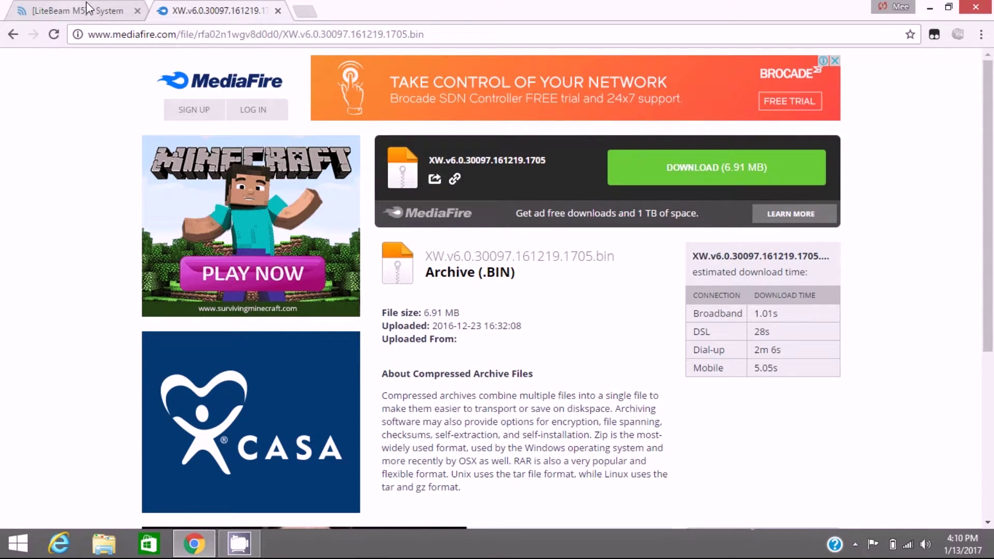
left_click(48, 7)
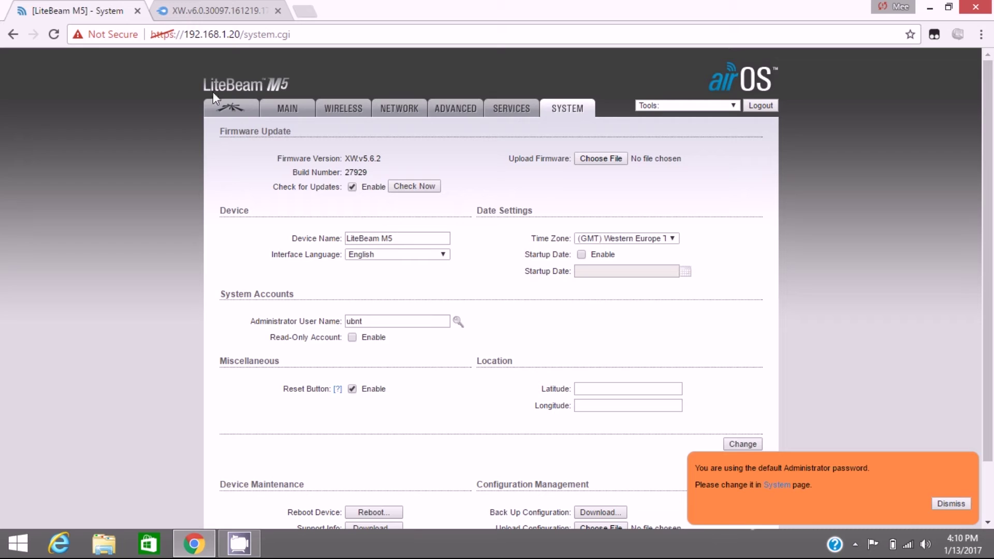
left_click(217, 9)
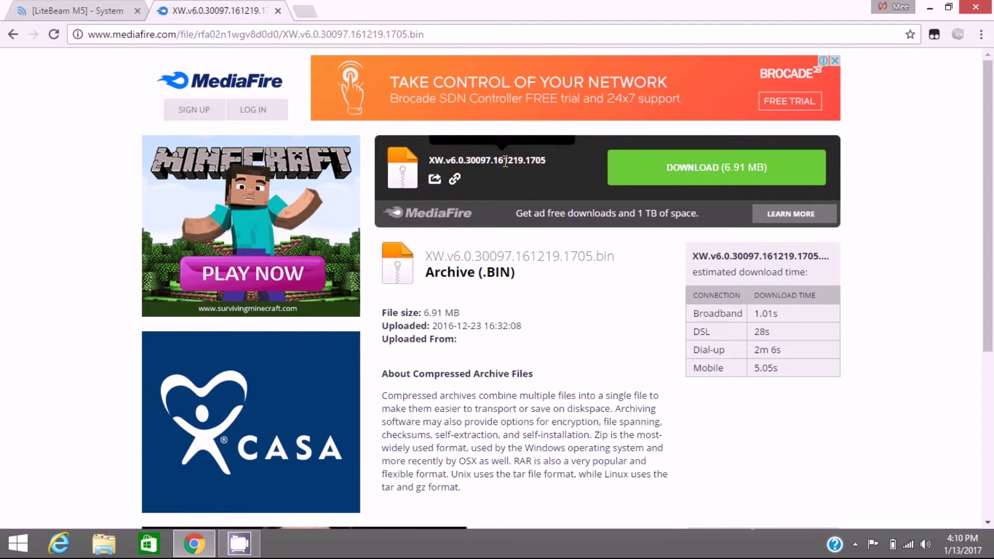
left_click(741, 179)
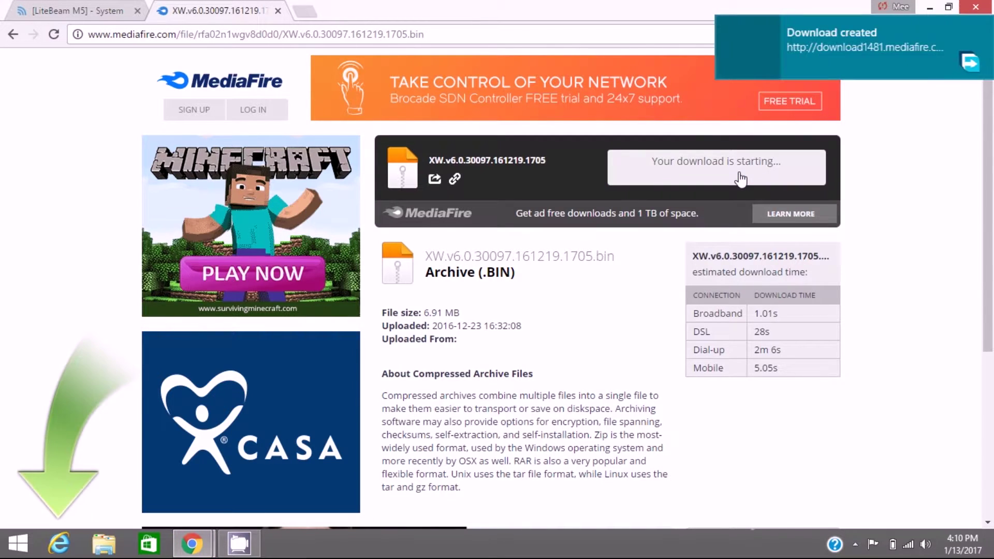
left_click(805, 22)
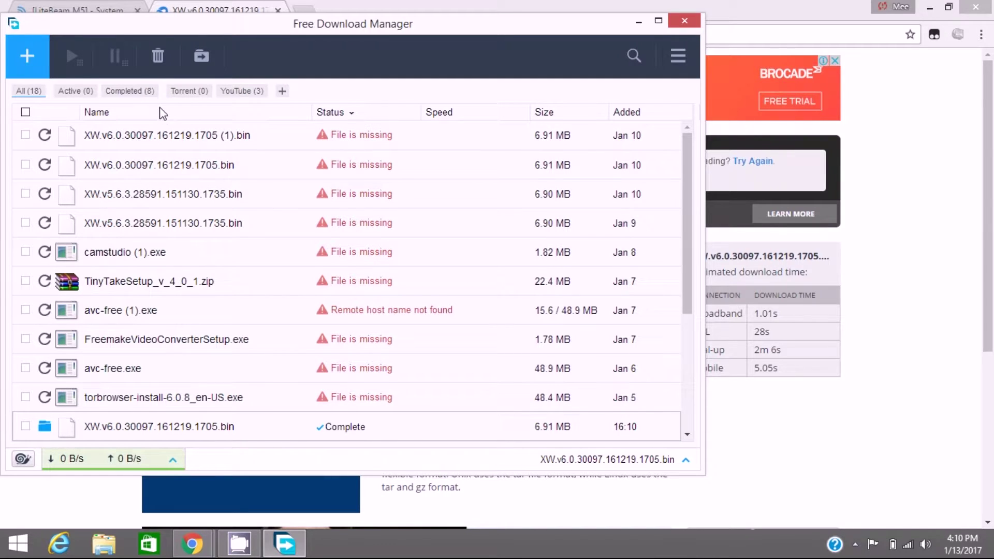
Step: Confirm the .bin file (7,074 KB) in Downloads, close the betting popup, and return to the LiteBeam tab
left_click(47, 428)
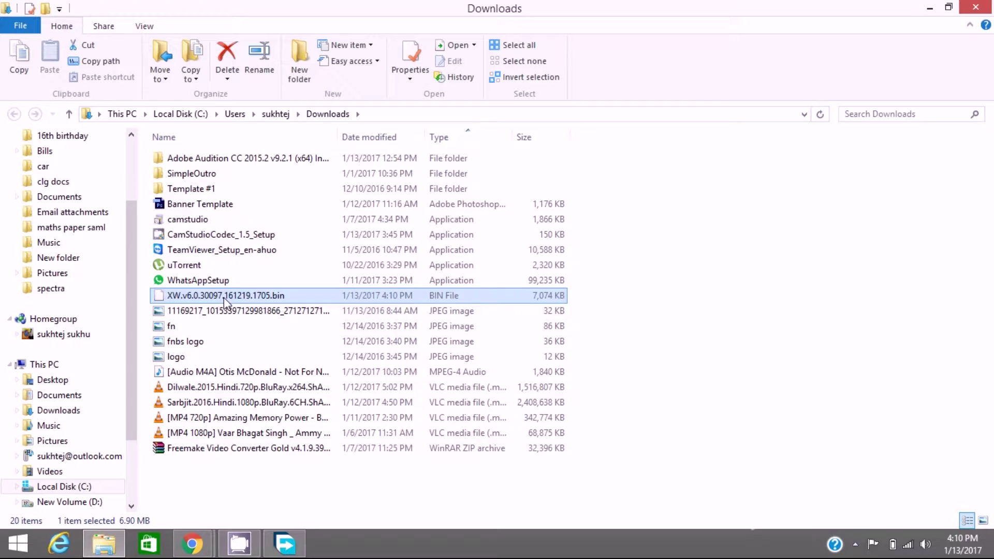
left_click(205, 551)
mouse_move(340, 427)
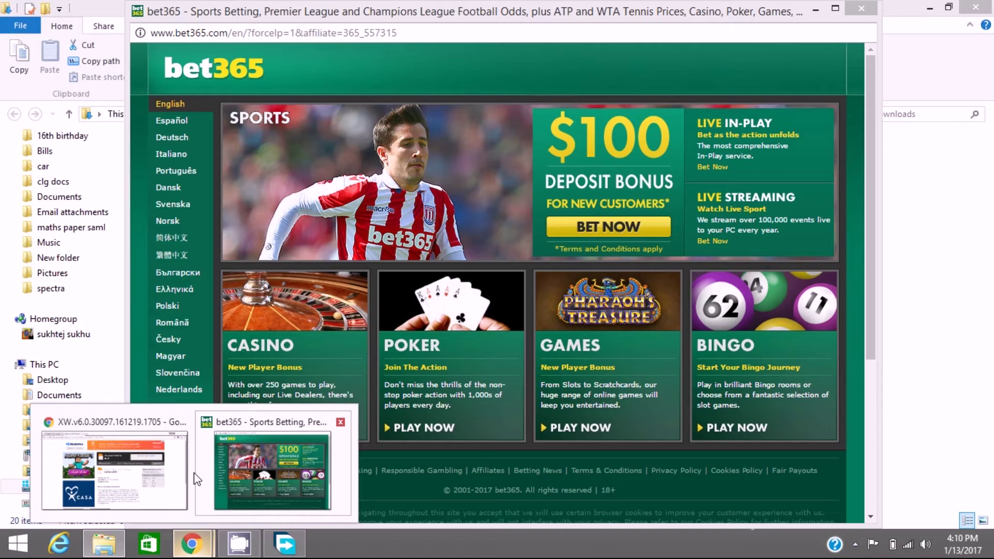
left_click(340, 424)
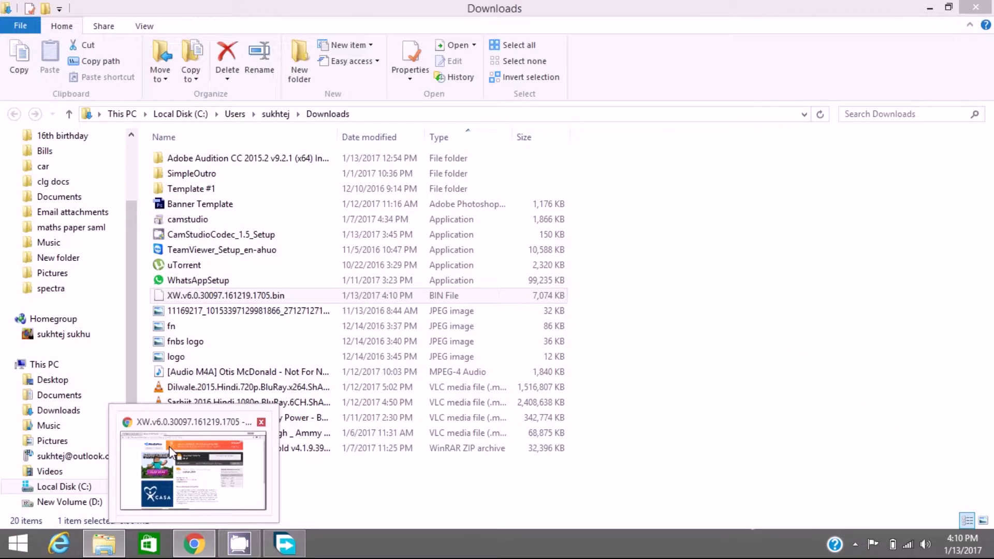
left_click(169, 446)
Step: Return to the LiteBeam System tab and close the MediaFire tab
left_click(78, 10)
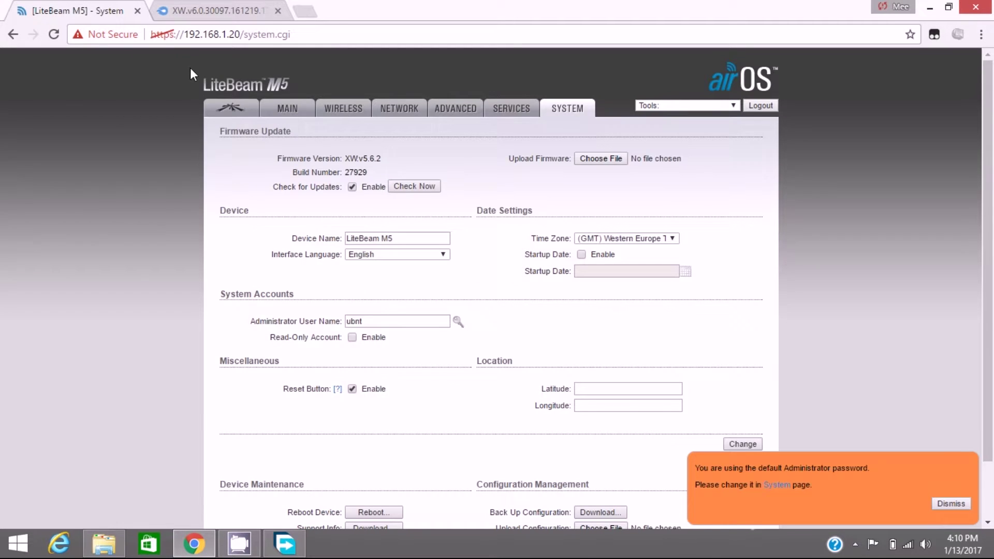
left_click(278, 11)
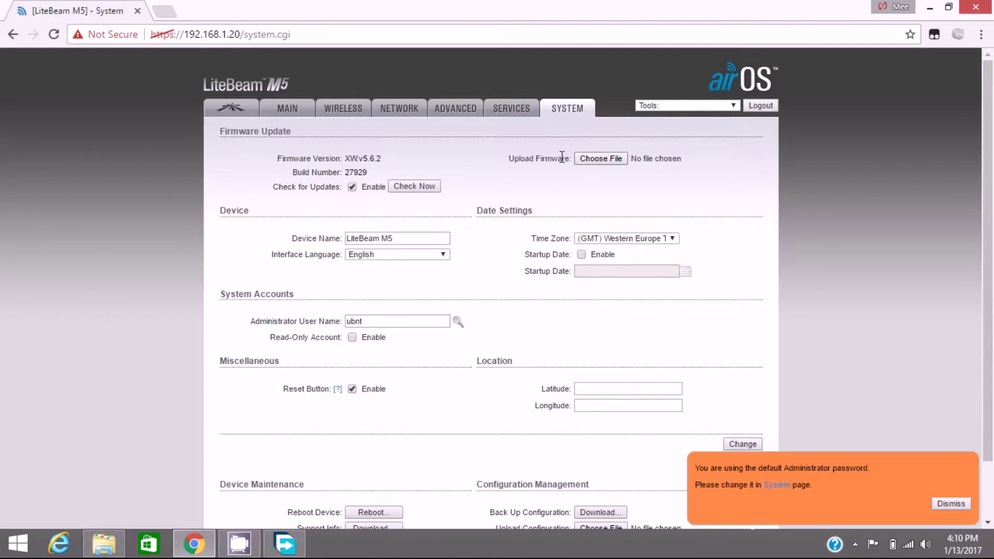
left_click_drag(509, 159, 552, 164)
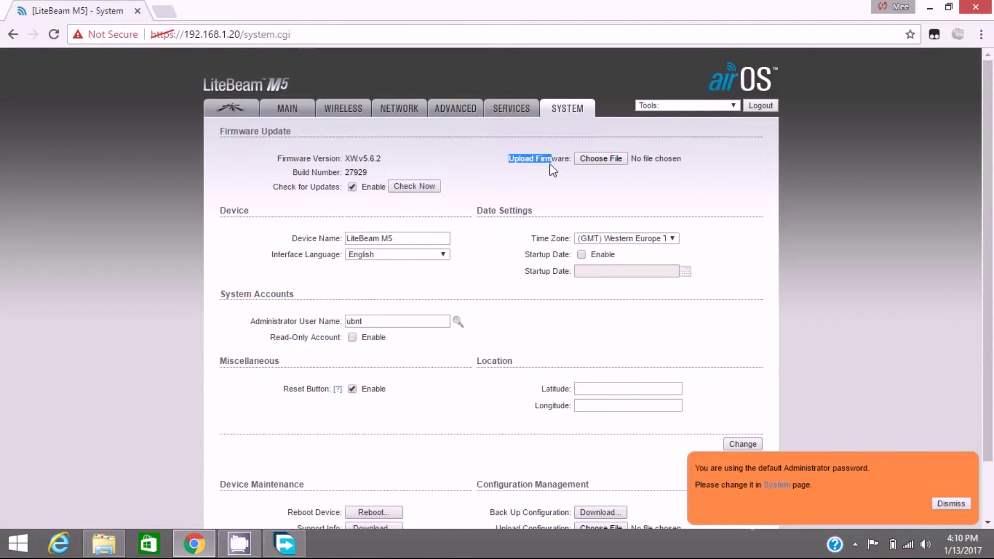
Step: Select XW.v6.0.30097.161219.1705.bin from Downloads as the firmware file to upload
left_click(608, 156)
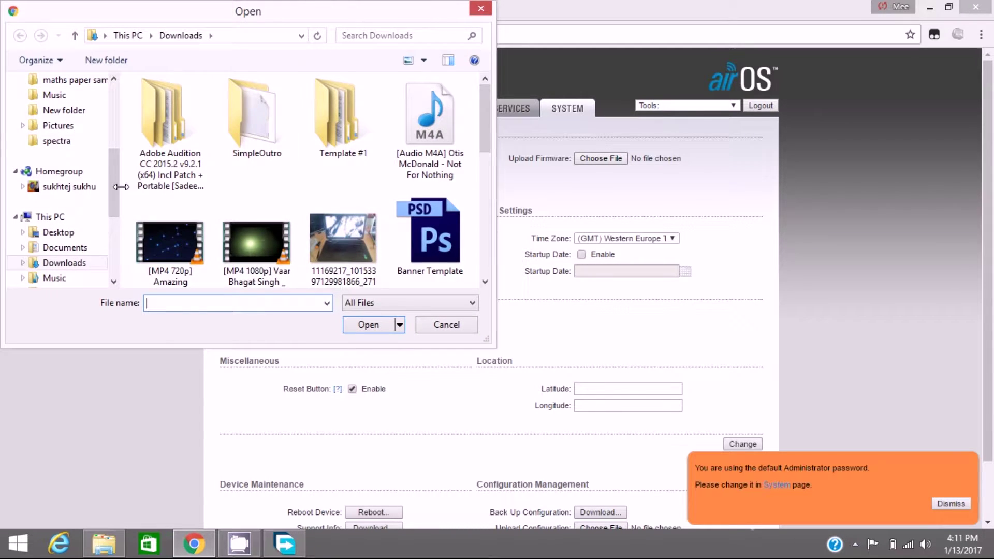
left_click_drag(113, 181, 116, 134)
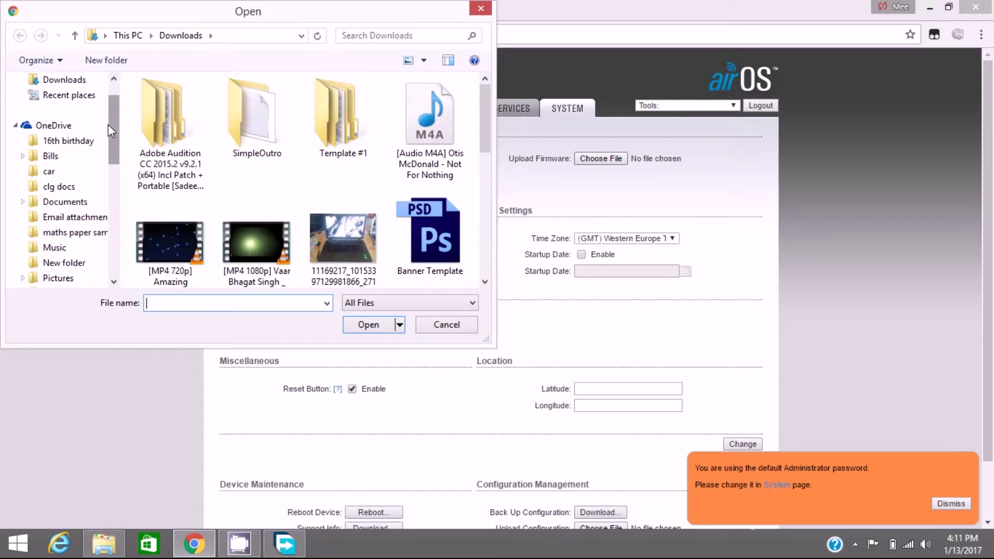
scroll(82, 111, "up", 1)
left_click(70, 117)
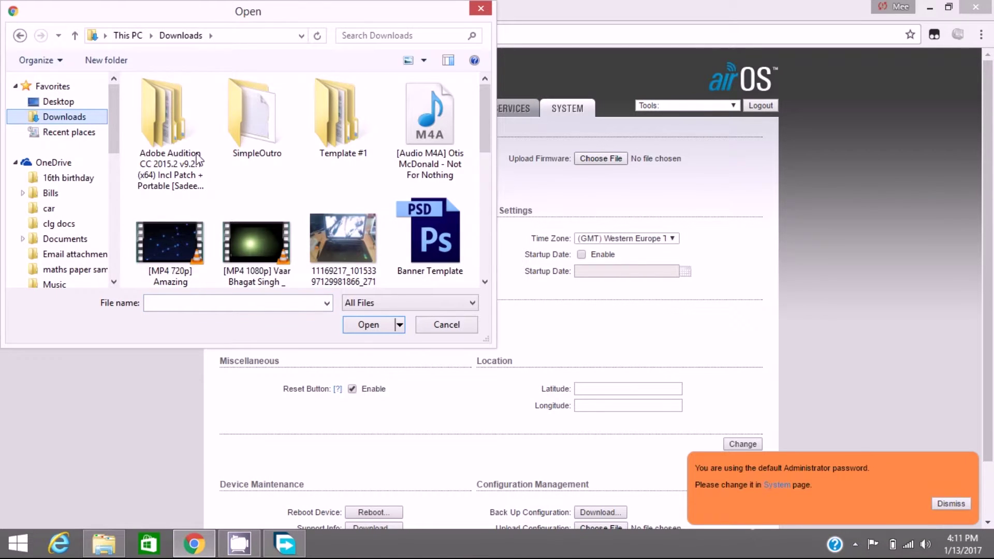
scroll(466, 223, "down", 6)
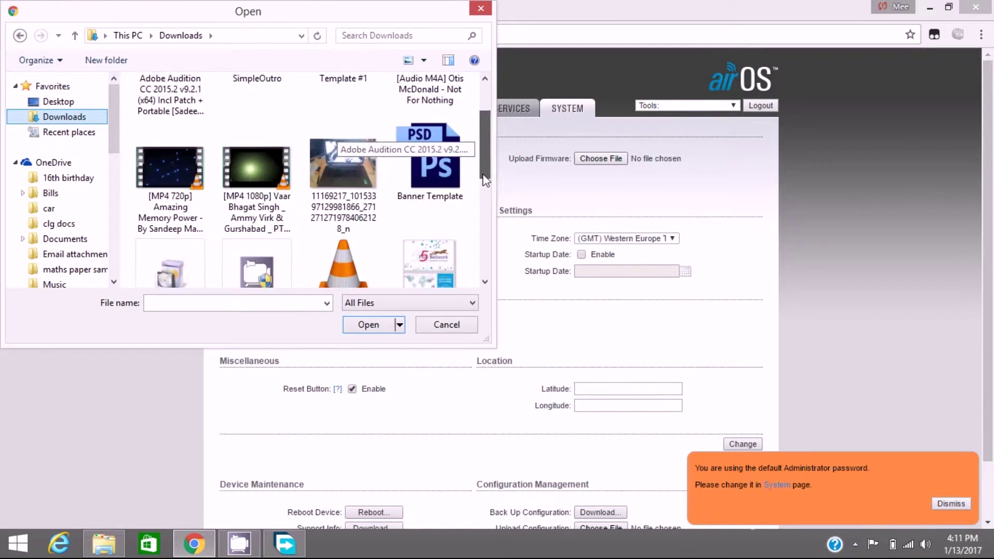
left_click(435, 259)
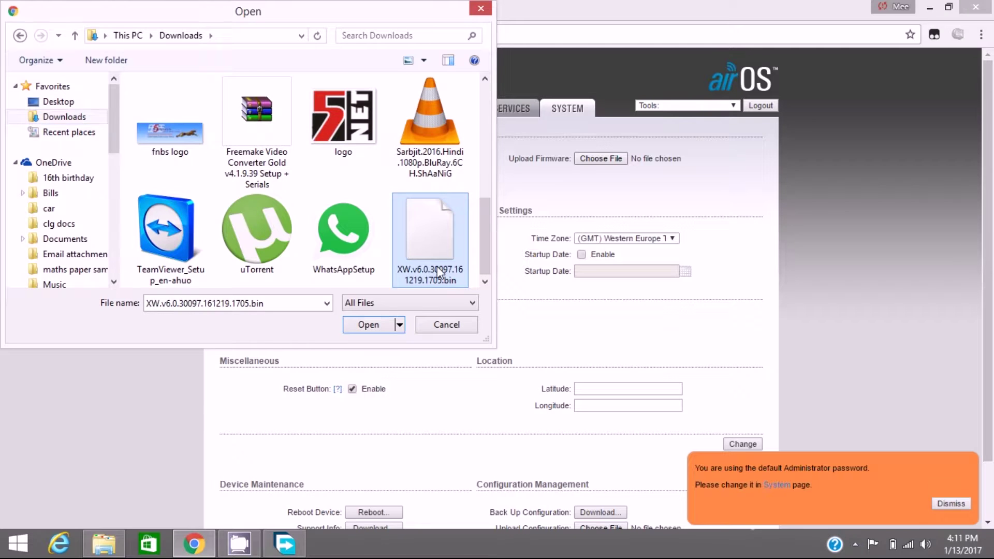
left_click(375, 327)
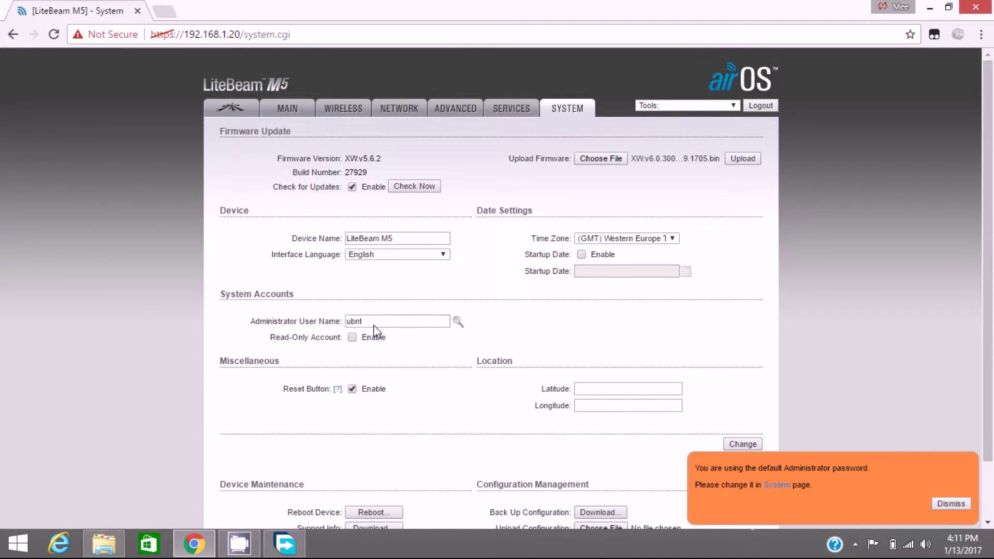
Step: Upload the XW.v6.0 firmware, start the update, and wait for the progress bar to fill
left_click(743, 158)
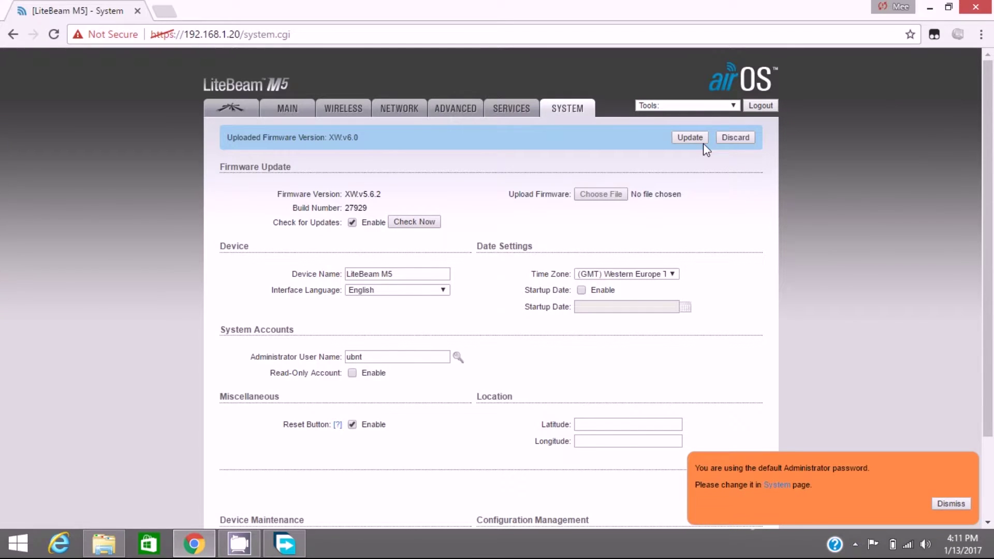
left_click(690, 138)
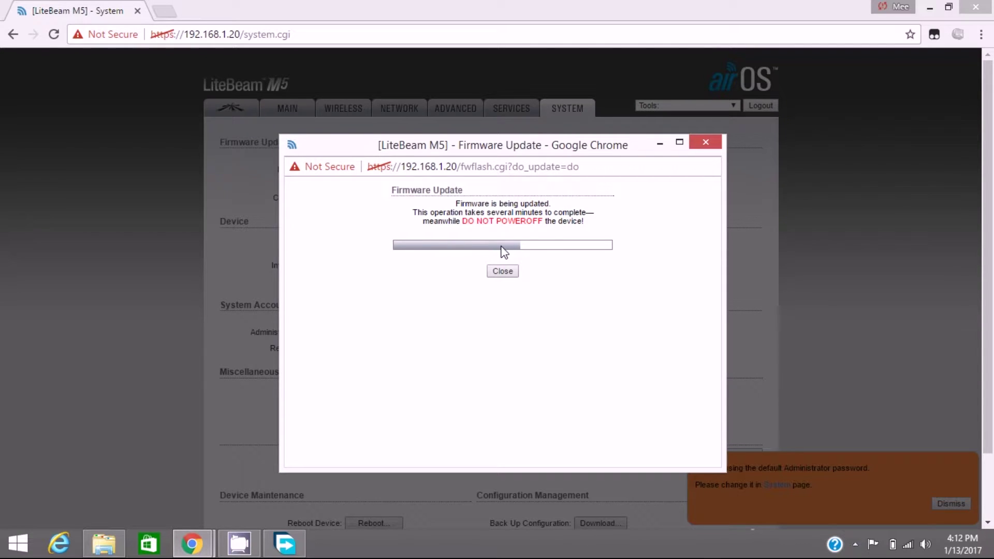
mouse_move(444, 152)
left_mouse_down()
mouse_move(411, 153)
mouse_move(440, 153)
left_mouse_up()
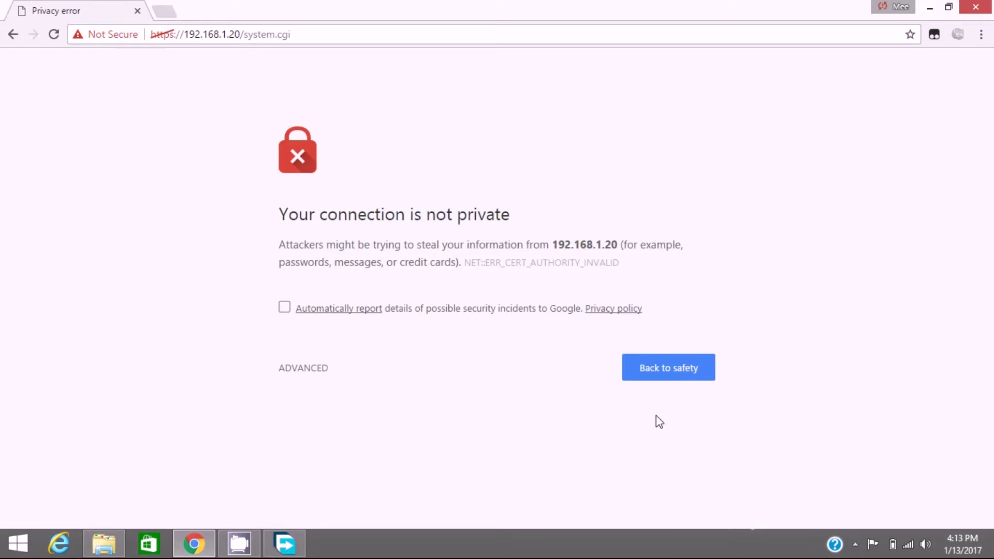
Step: Bypass the certificate warning for 192.168.1.20 and log in with the default username and password
left_click(313, 370)
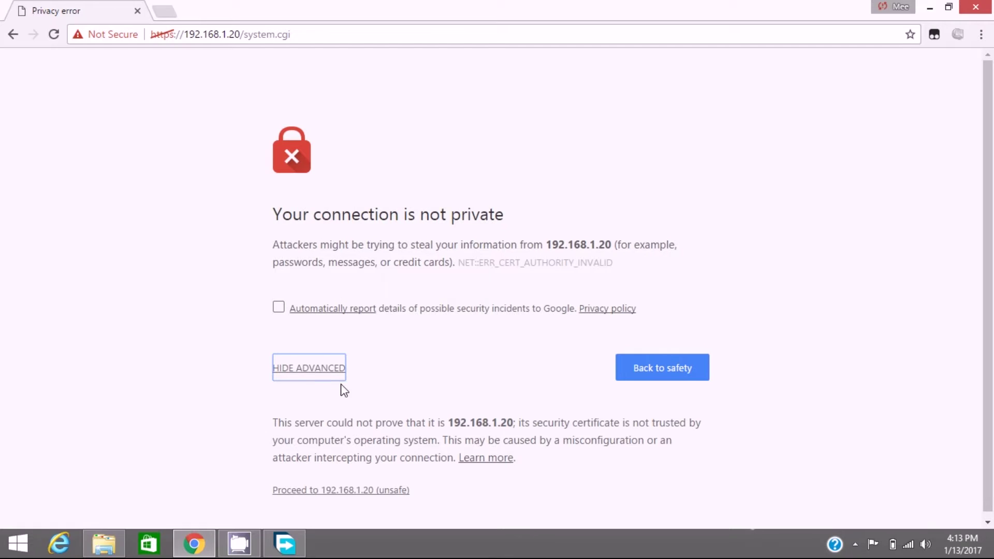
left_click(350, 492)
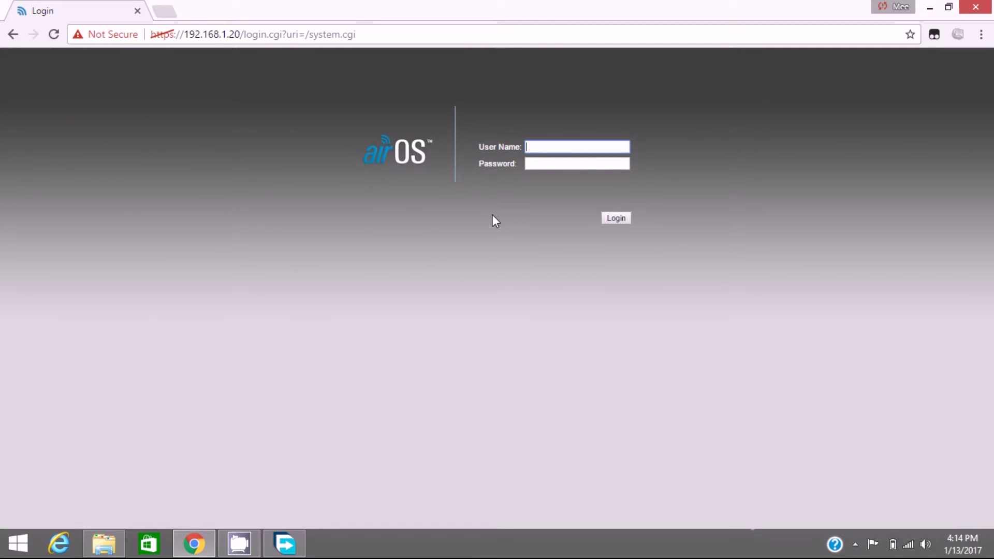
key("Tab")
key("Return")
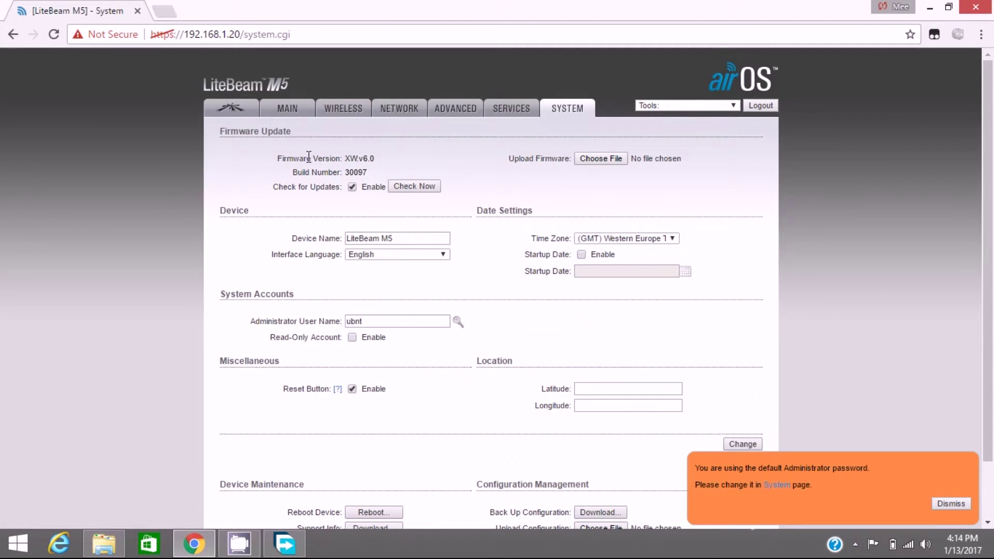
Step: Verify the firmware version reads XW.v6.0 on the System page
mouse_move(380, 159)
left_mouse_down()
mouse_move(323, 161)
mouse_move(364, 164)
left_mouse_up()
left_click(378, 163)
scroll(351, 240, "down", 2)
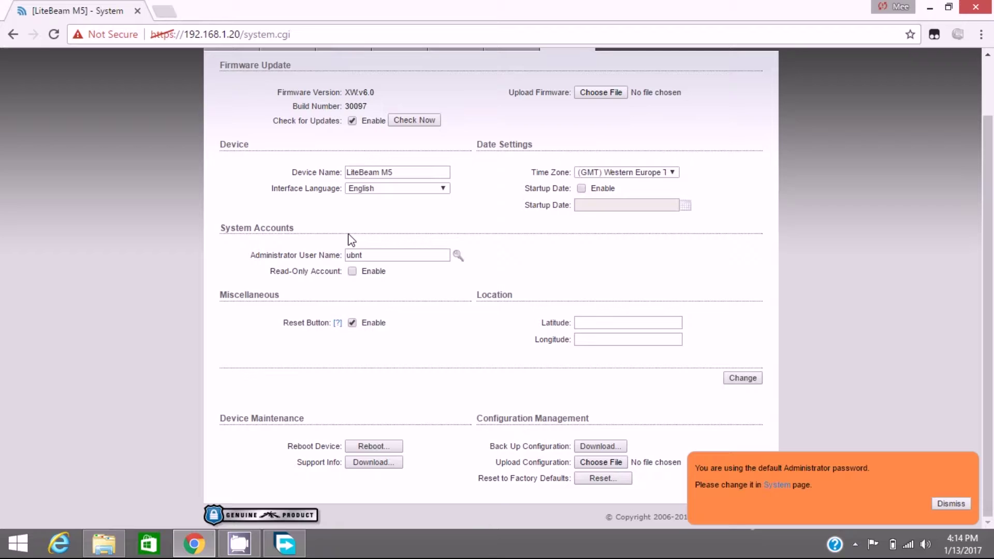
left_click(401, 174)
left_click_drag(290, 446, 381, 444)
left_click(382, 447)
Step: Dismiss the default-password warning and return to the Main status overview
left_click(951, 504)
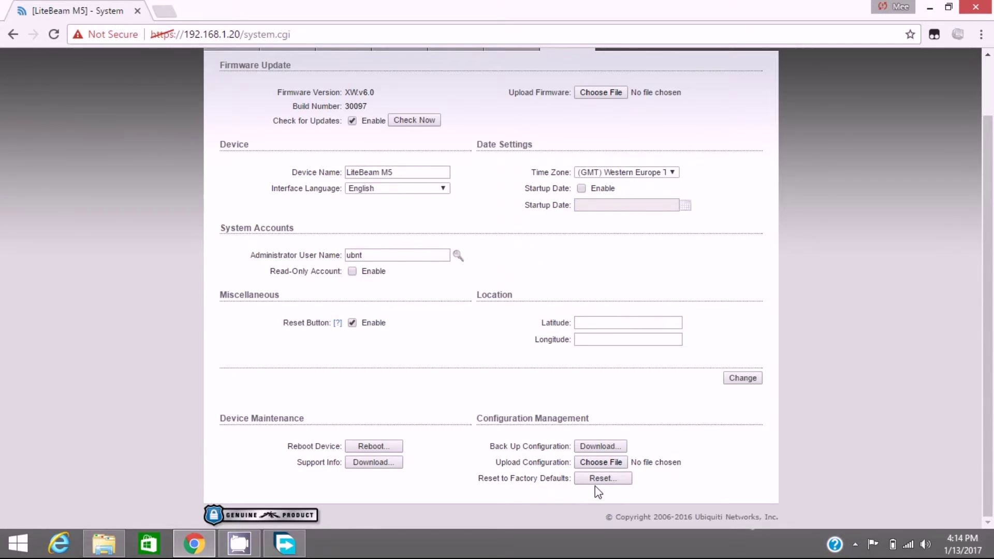
scroll(598, 480, "up", 2)
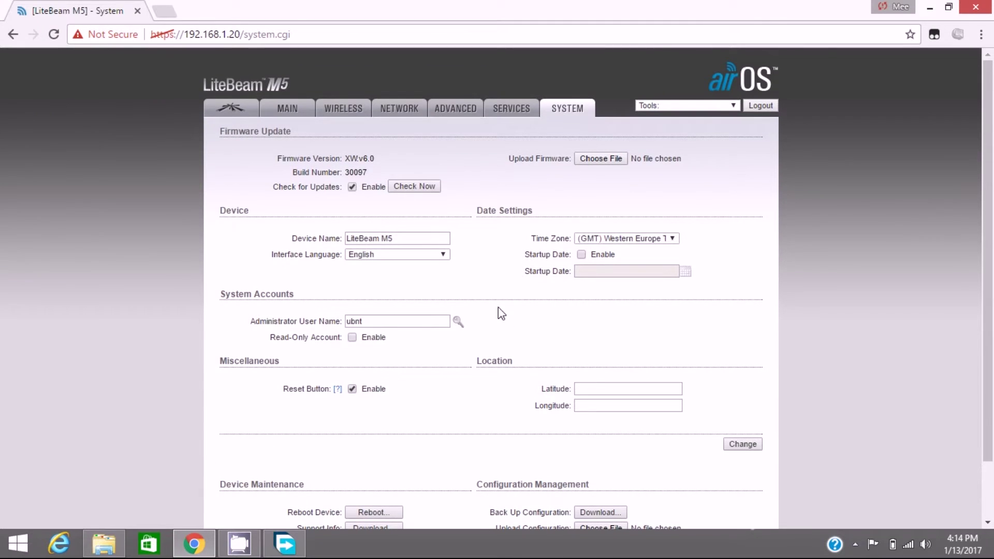
left_click(281, 111)
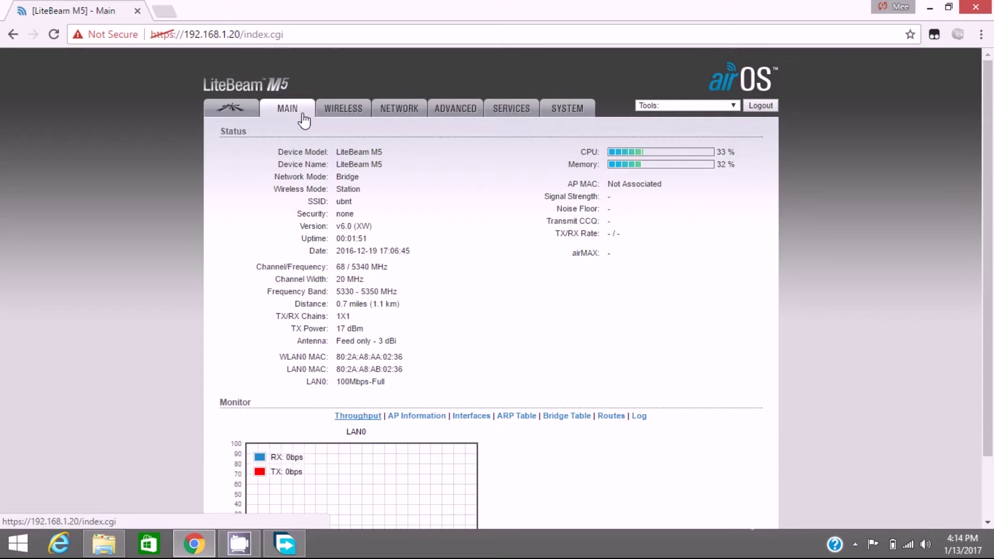
Step: Set wireless mode to Access Point and rename the SSID to 'ubnt ap litebeam m5'
left_click(332, 122)
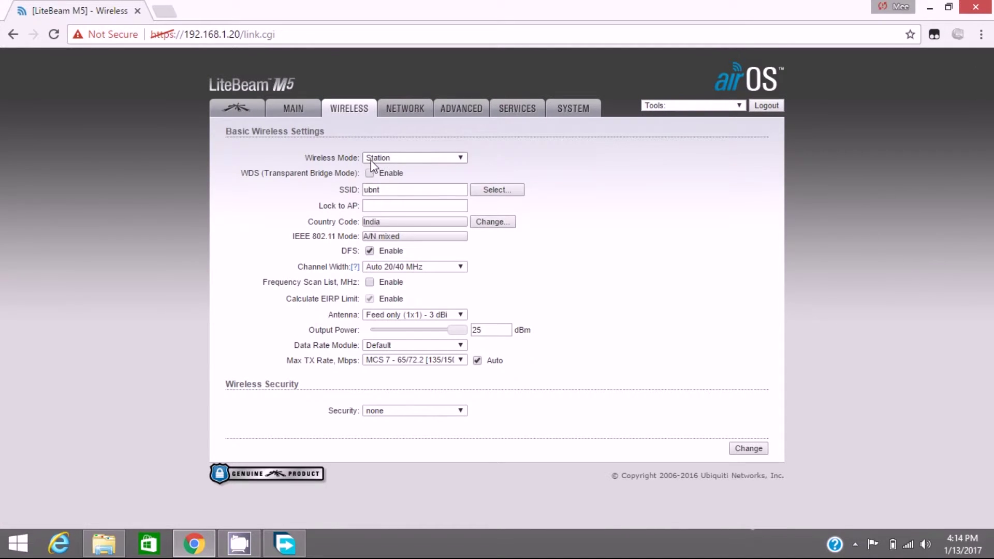
left_click(461, 157)
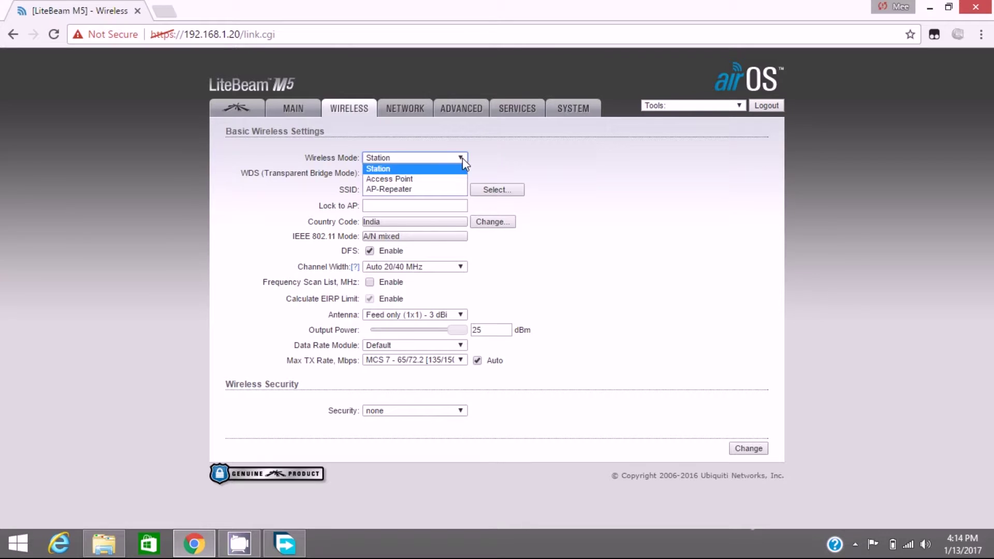
left_click(412, 179)
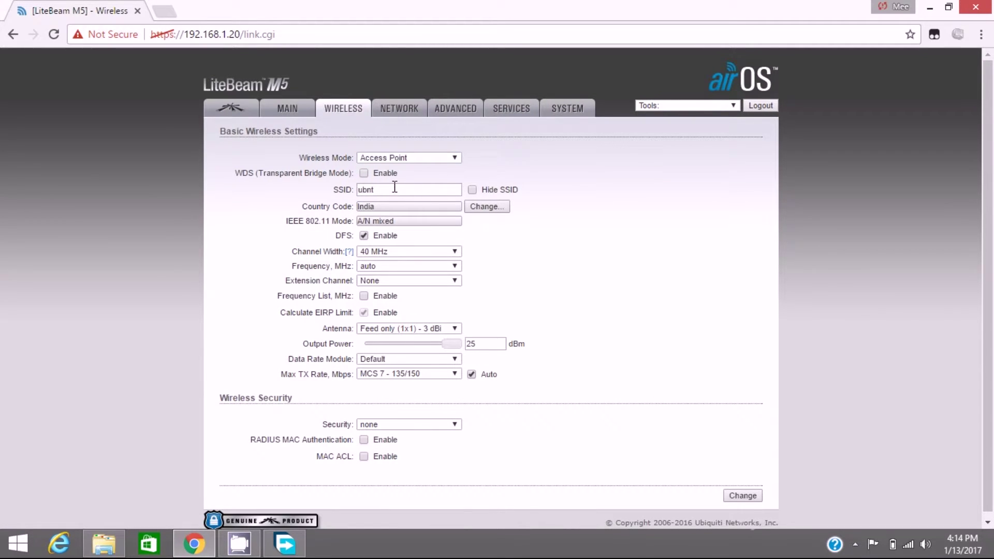
left_click(394, 189)
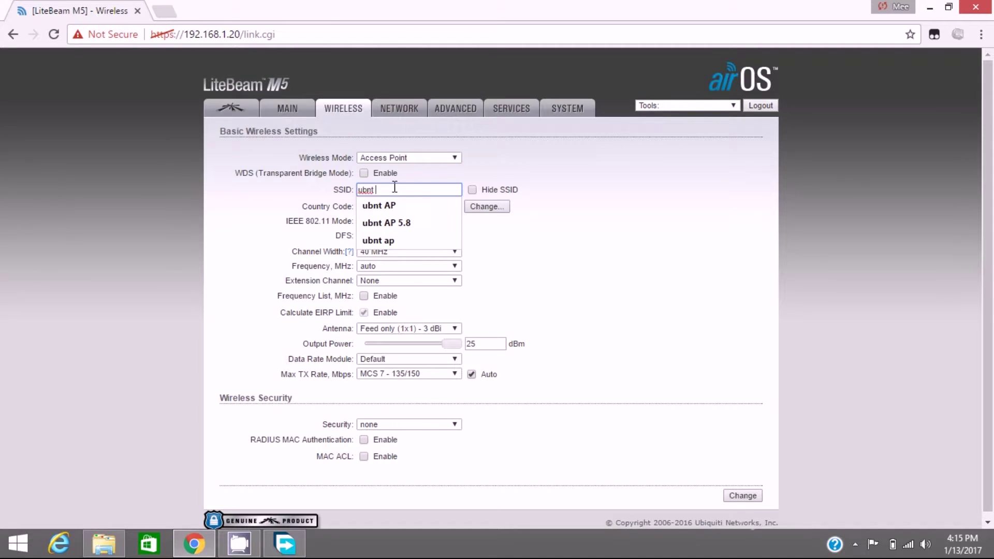
type("ap ")
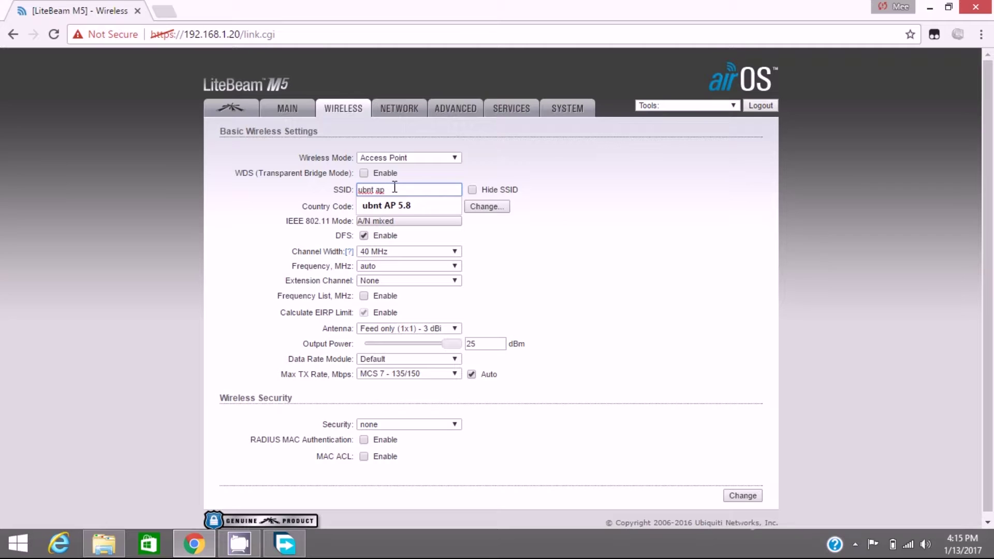
type("liteb")
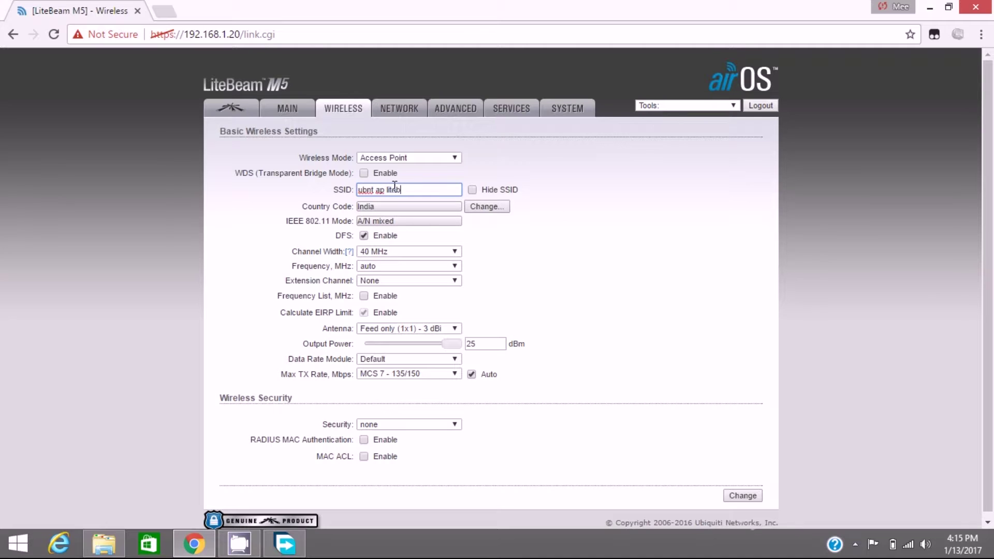
type("eam m5")
Step: Leave wireless security set to none after briefly trying WPA2-AES
scroll(424, 228, "down", 1)
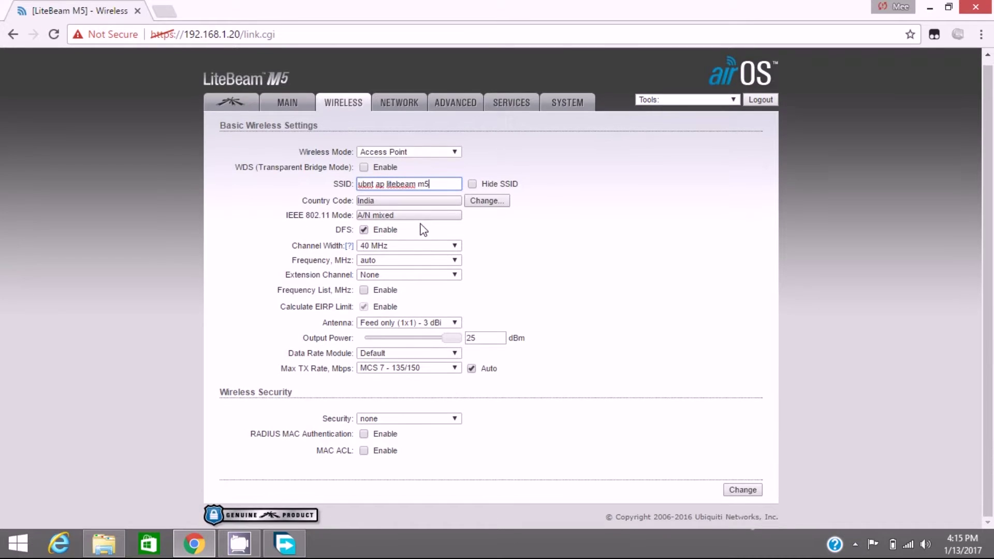
left_click(381, 420)
left_click(388, 424)
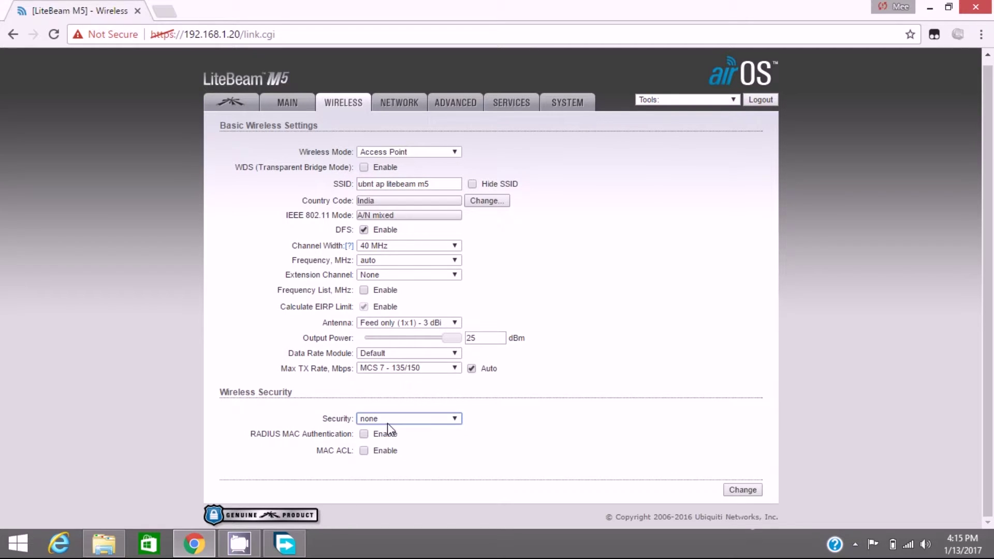
left_click(387, 423)
left_click(413, 451)
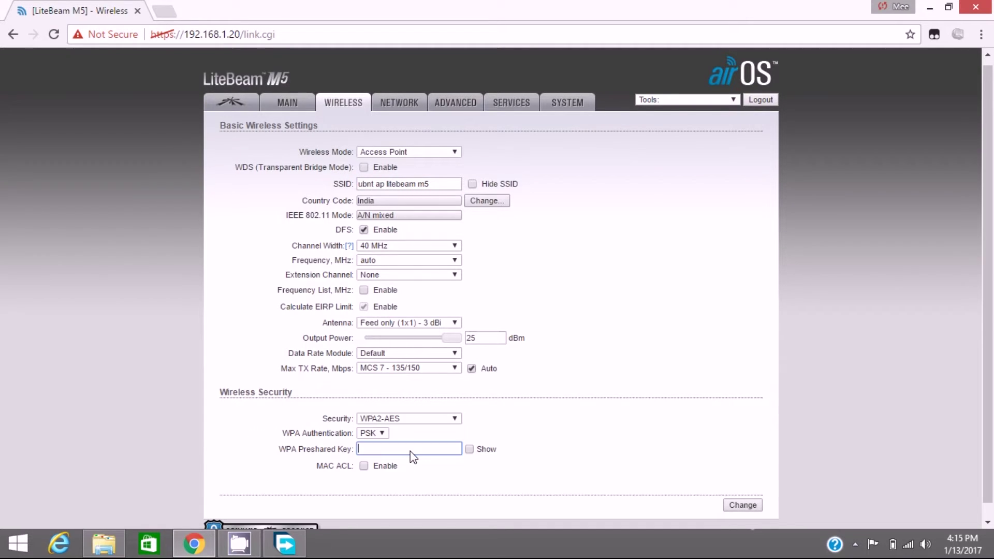
left_click(432, 420)
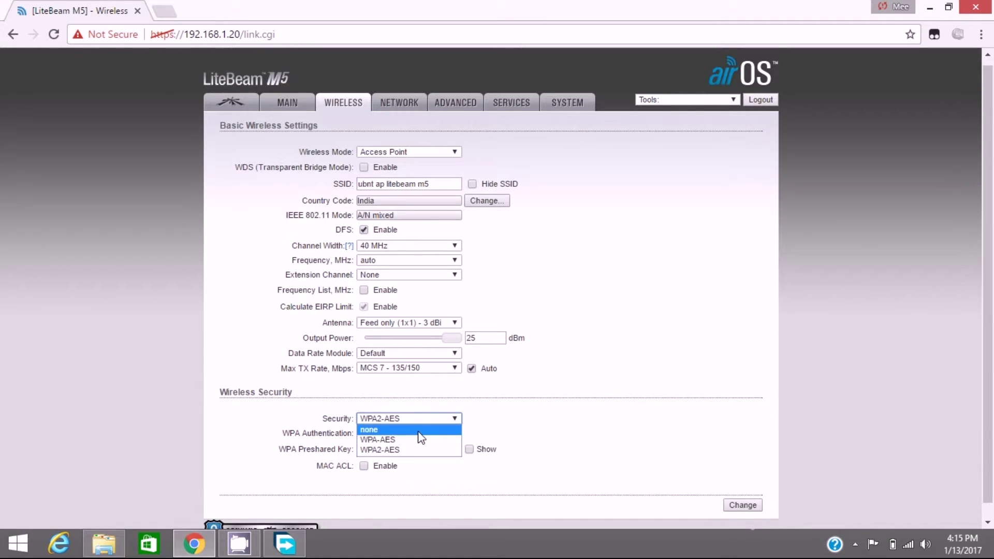
left_click(417, 430)
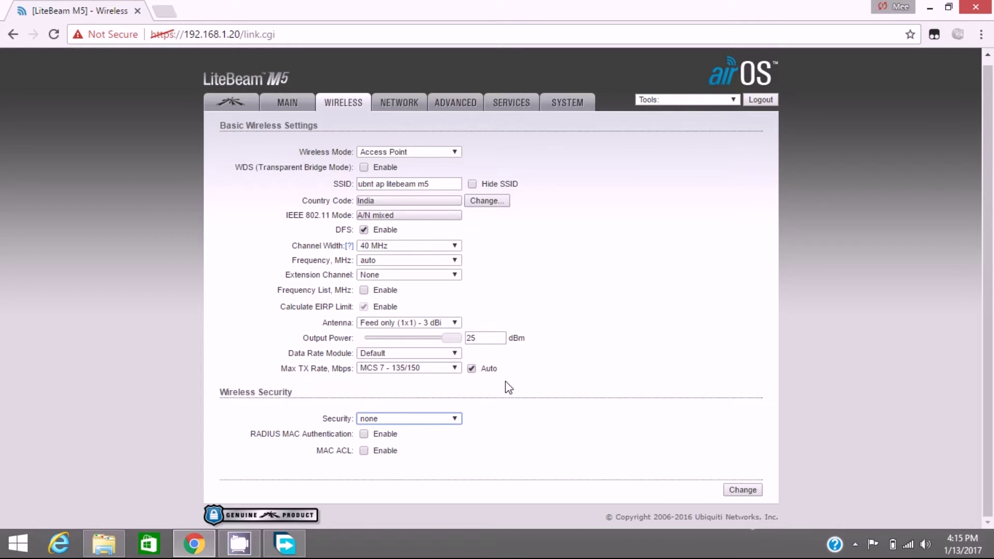
Step: Submit the wireless changes and replace the current admin password with a new one
left_click(744, 493)
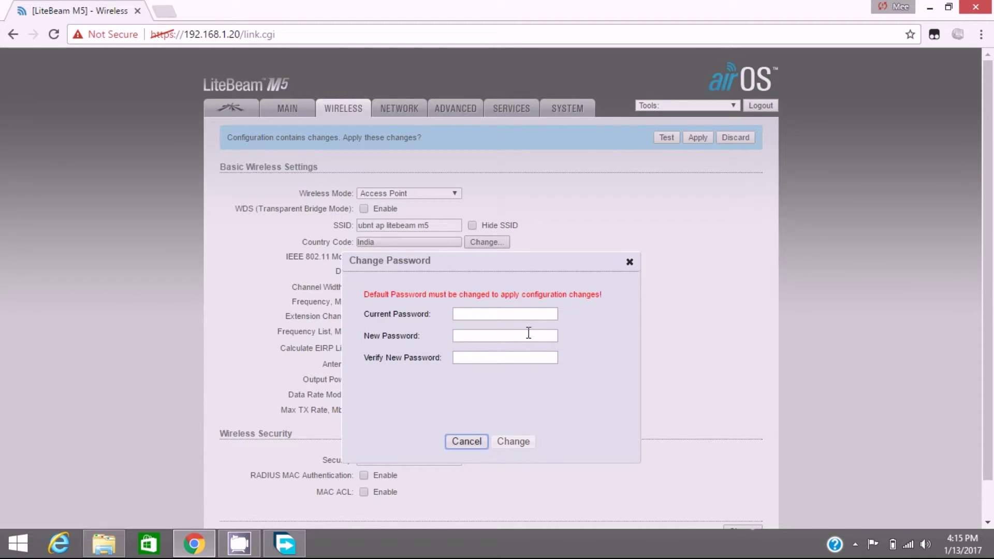
left_click(532, 317)
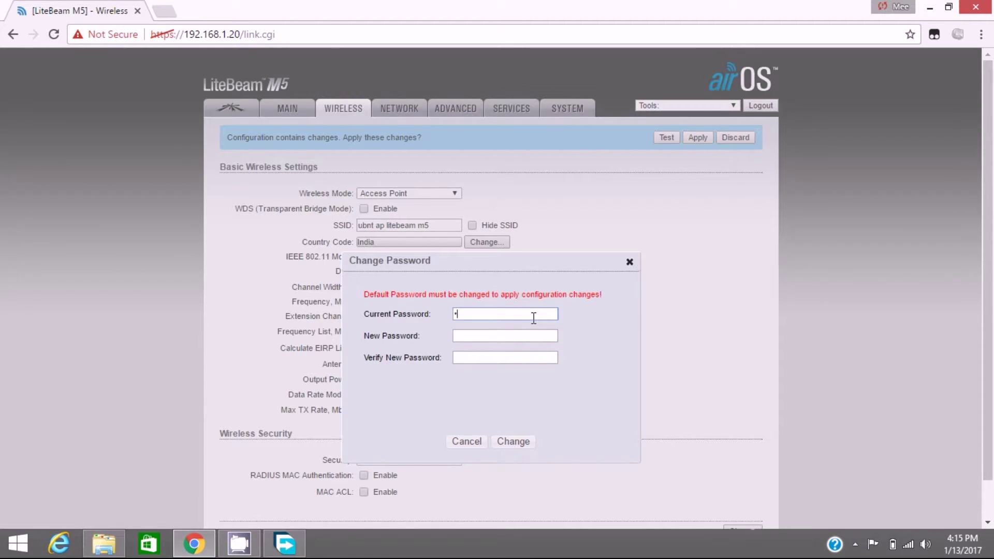
key("Tab")
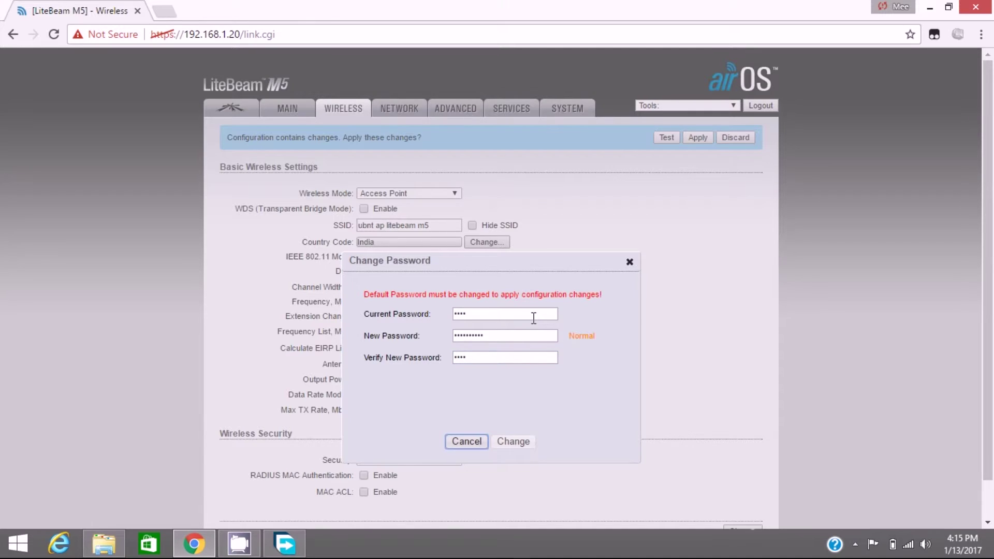
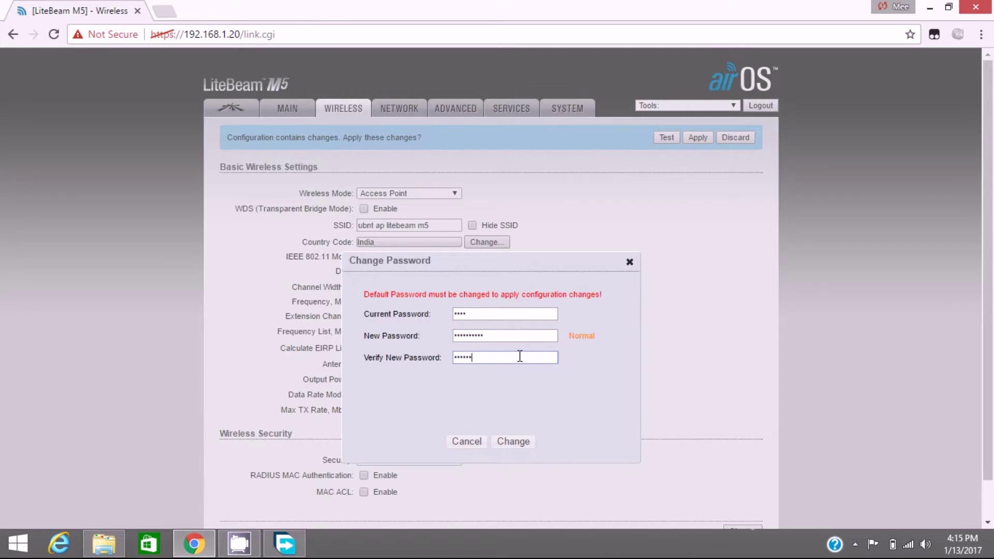
left_click(512, 442)
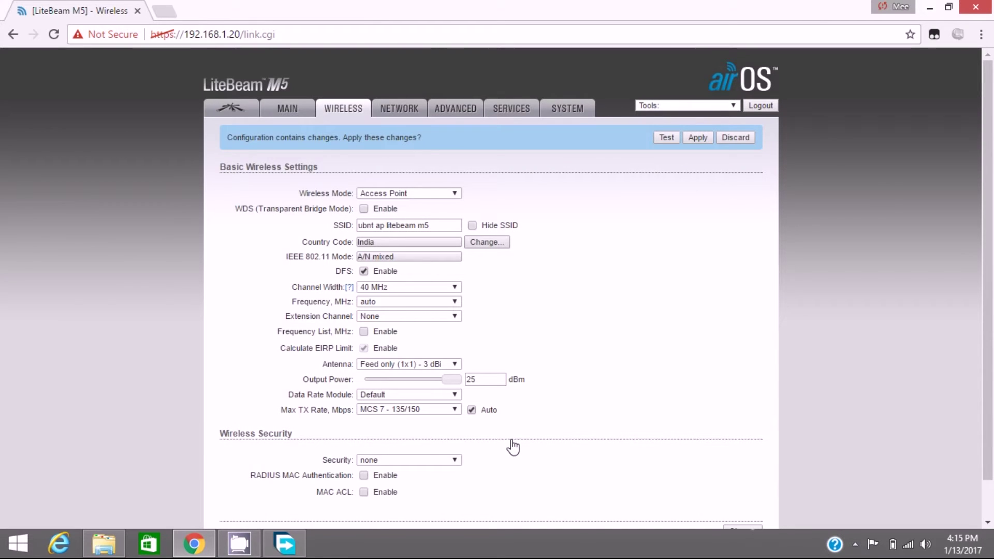
Step: Apply the pending changes and try to open the Main status page
left_click(697, 138)
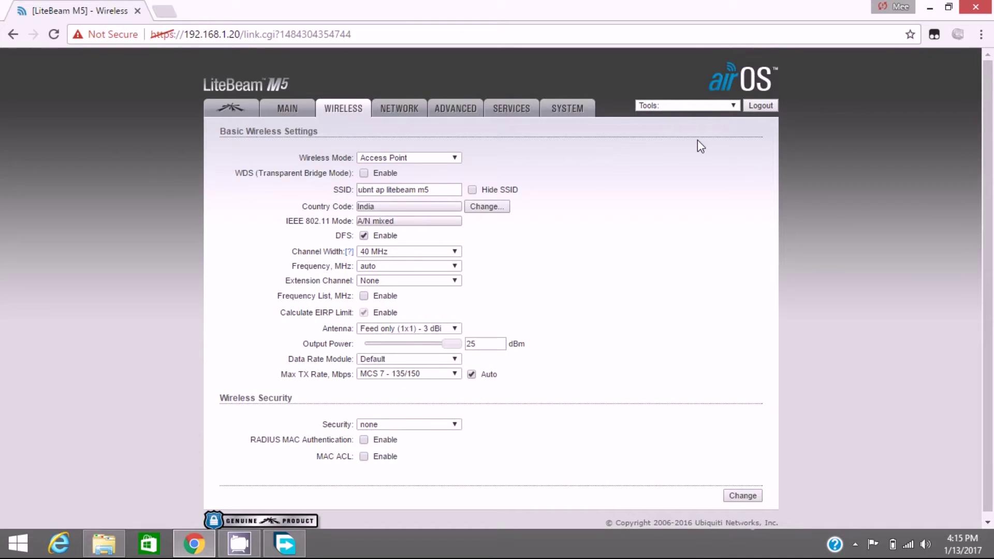
left_click(276, 108)
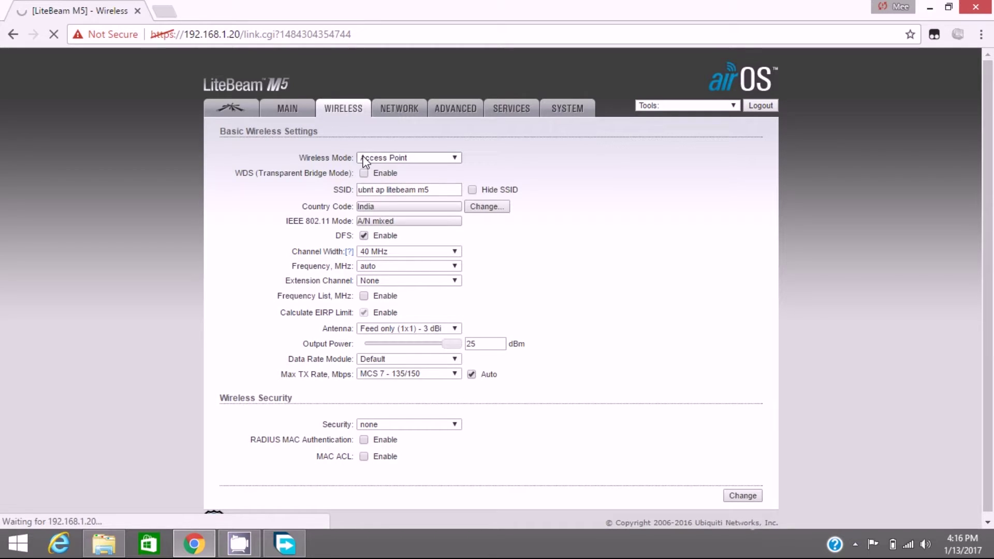
left_click(282, 115)
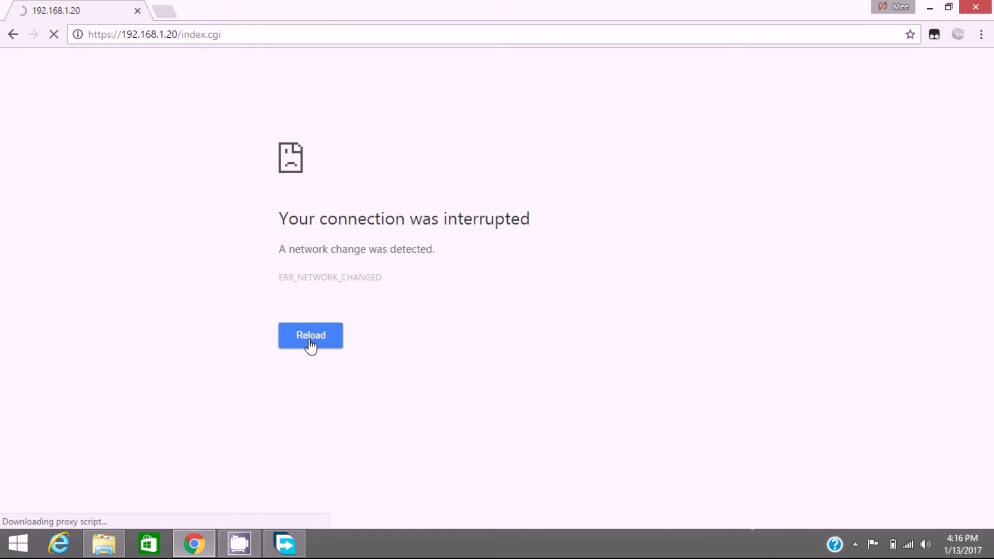
left_click(310, 346)
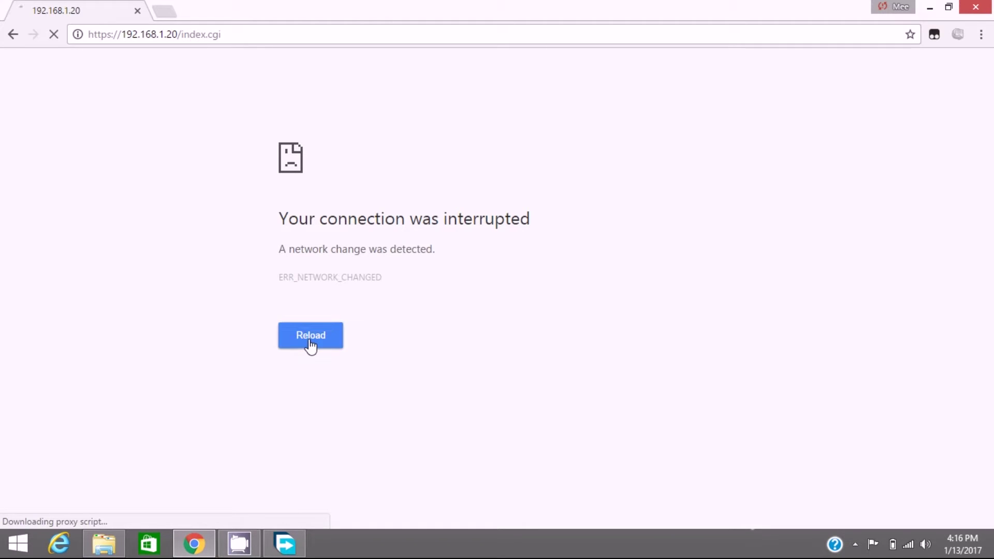
left_click(259, 36)
left_click(259, 37)
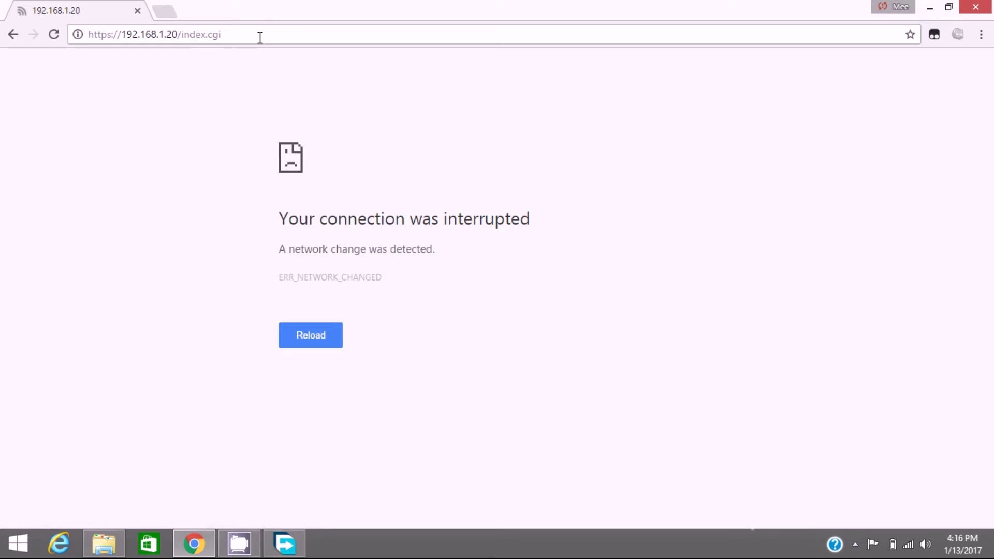
key("BackSpace")
key("BackSpace")
key("BackSpace")
key("BackSpace")
key("BackSpace")
key("BackSpace")
key("BackSpace")
key("BackSpace")
key("BackSpace")
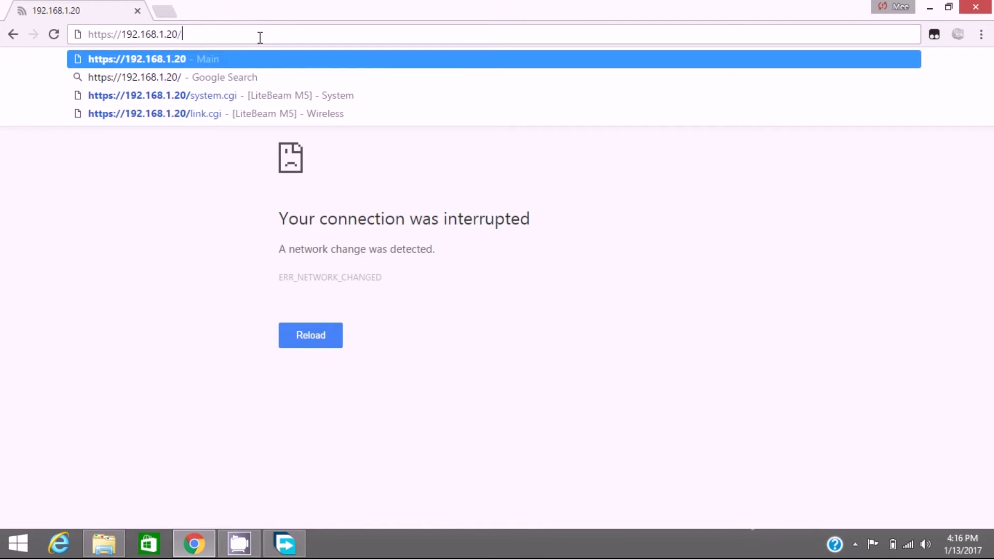
key("Return")
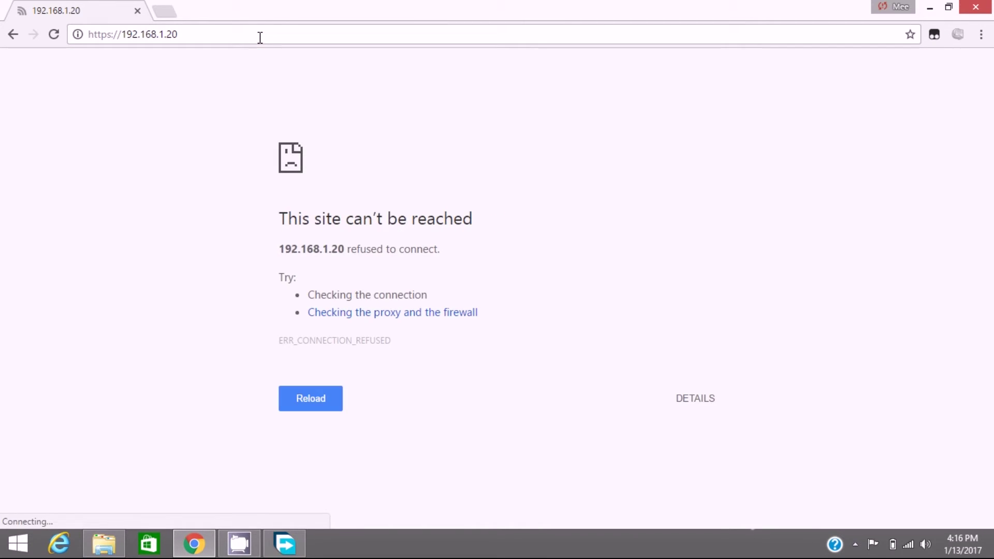
key("Return")
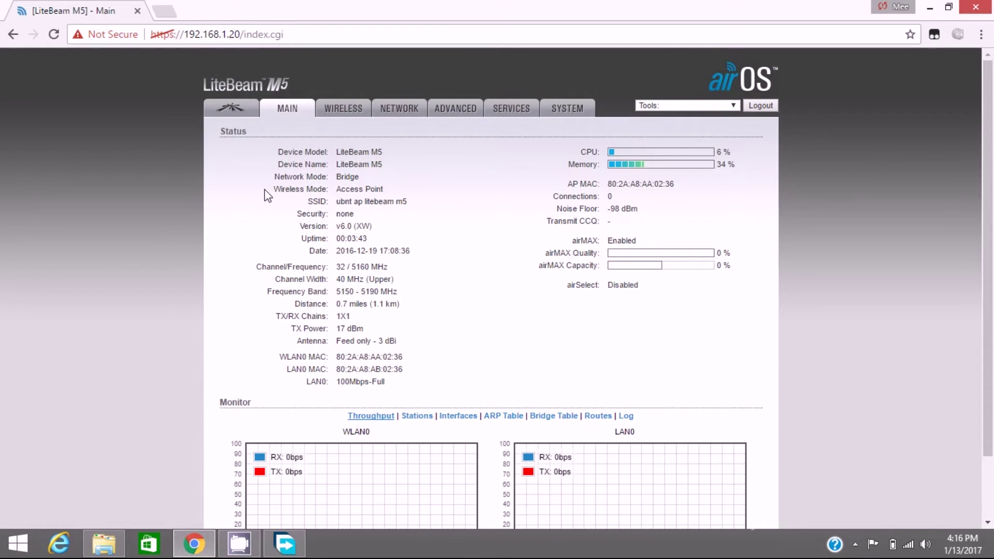
Step: Confirm Access Point mode and SSID 'ubnt ap litebeam m5' on Main, then go to Wireless
left_click_drag(307, 203, 414, 207)
left_click(414, 207)
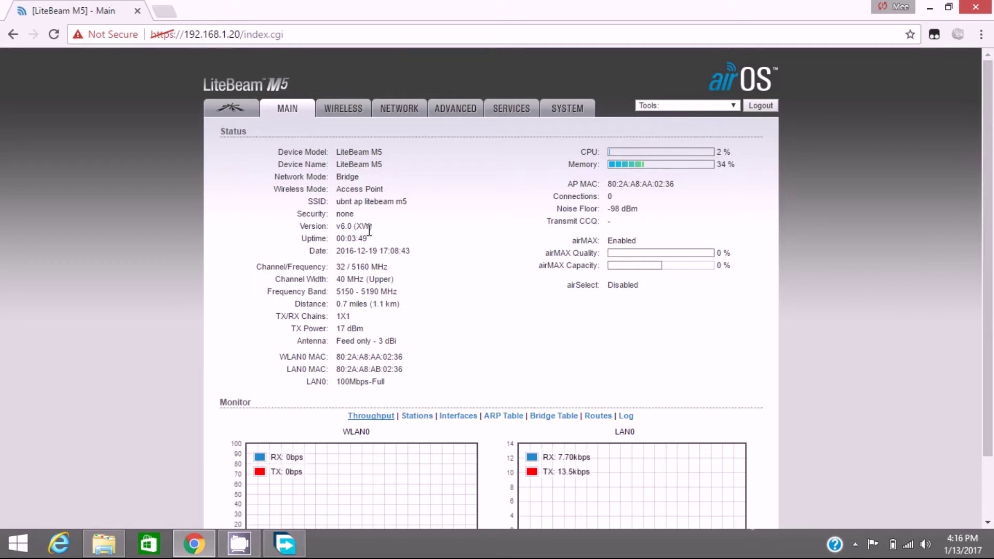
scroll(380, 254, "down", 3)
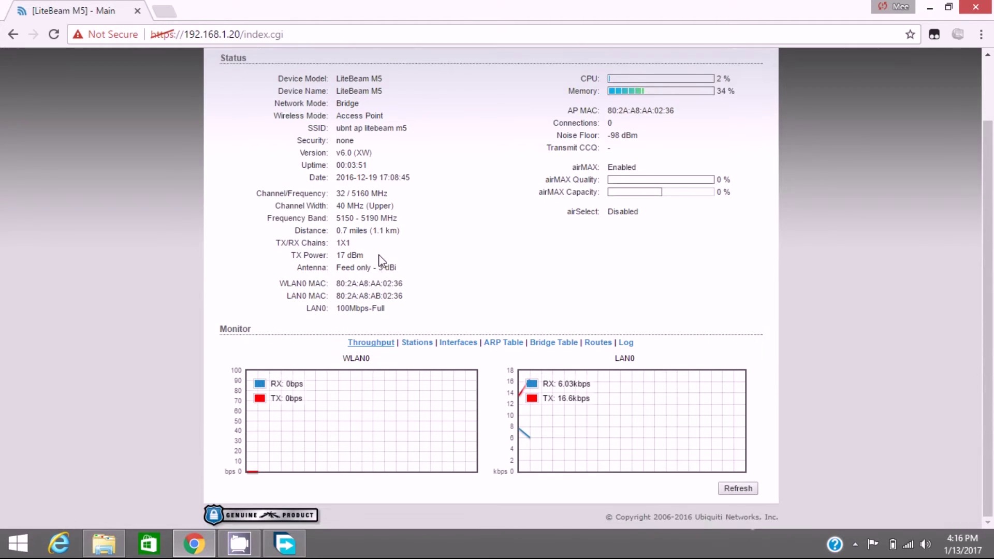
scroll(381, 259, "up", 3)
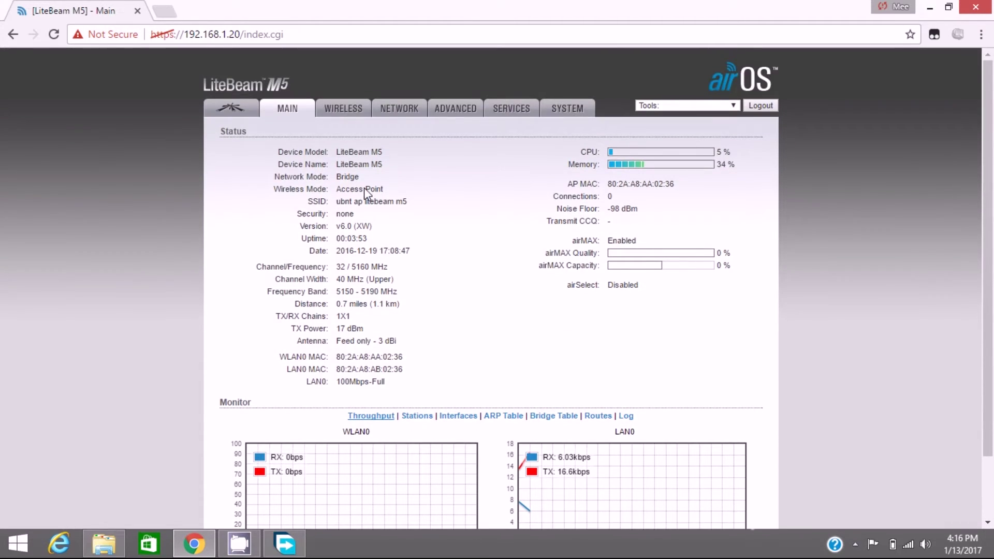
left_click(345, 112)
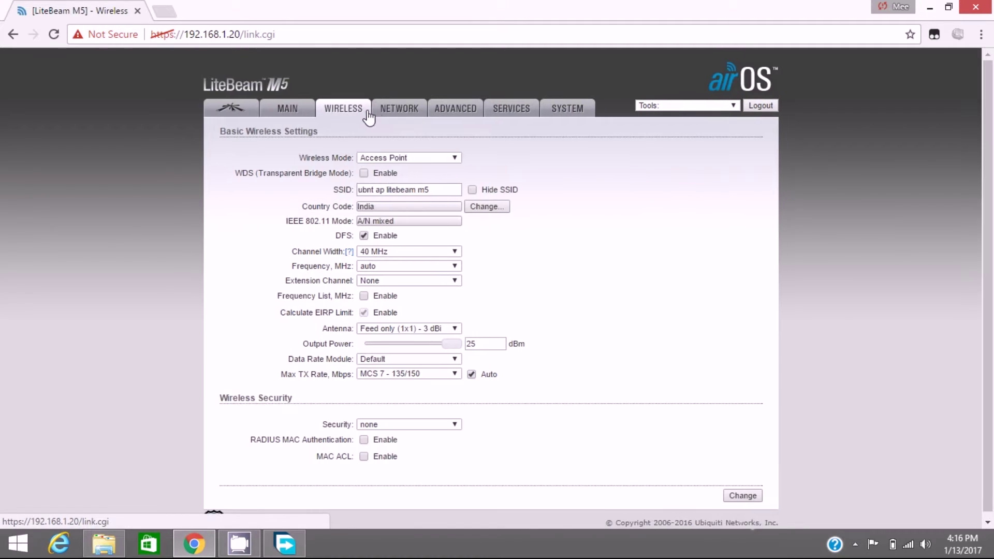
Step: Set the Network page's management IP to 192.168.10.10 and apply the change
left_click(376, 112)
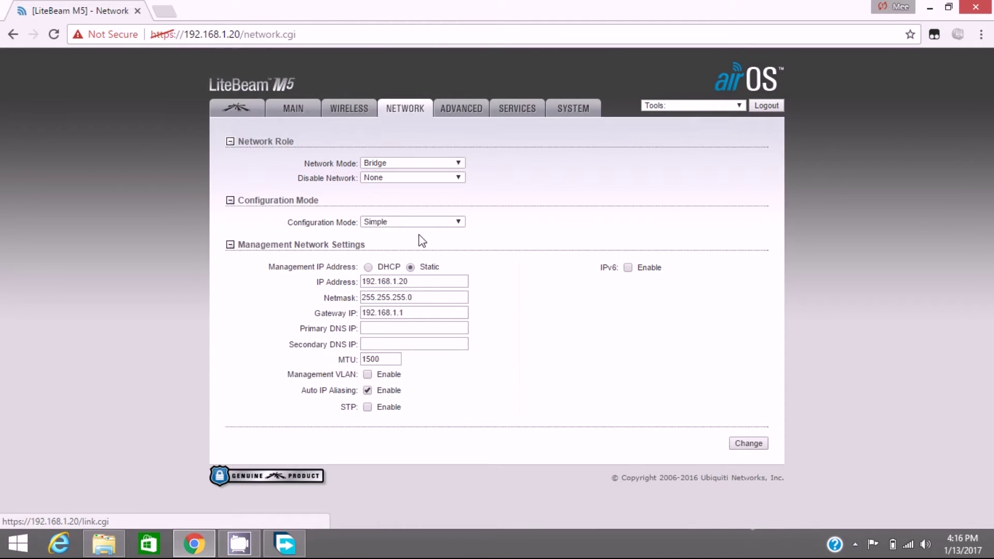
left_click(415, 281)
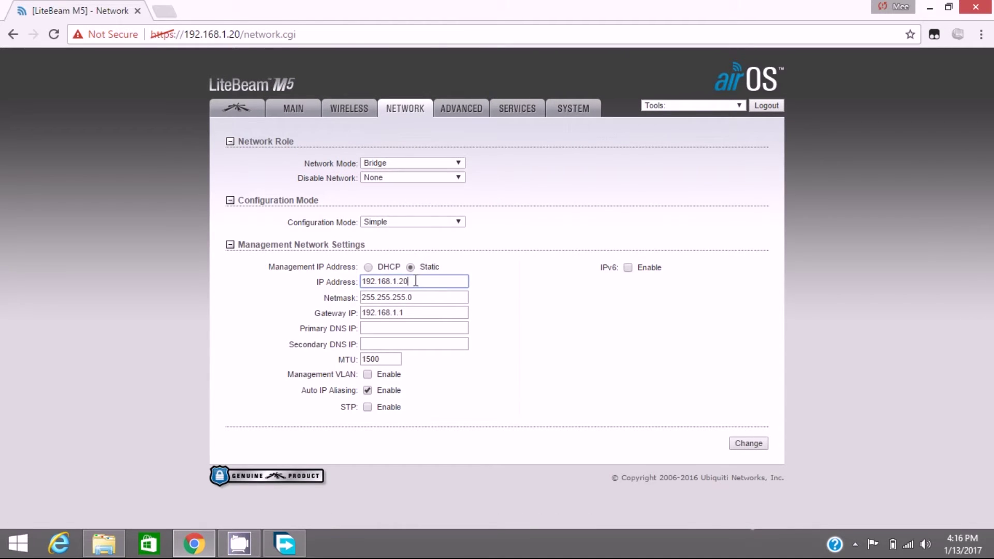
key("BackSpace")
key("BackSpace")
key("BackSpace")
key("BackSpace")
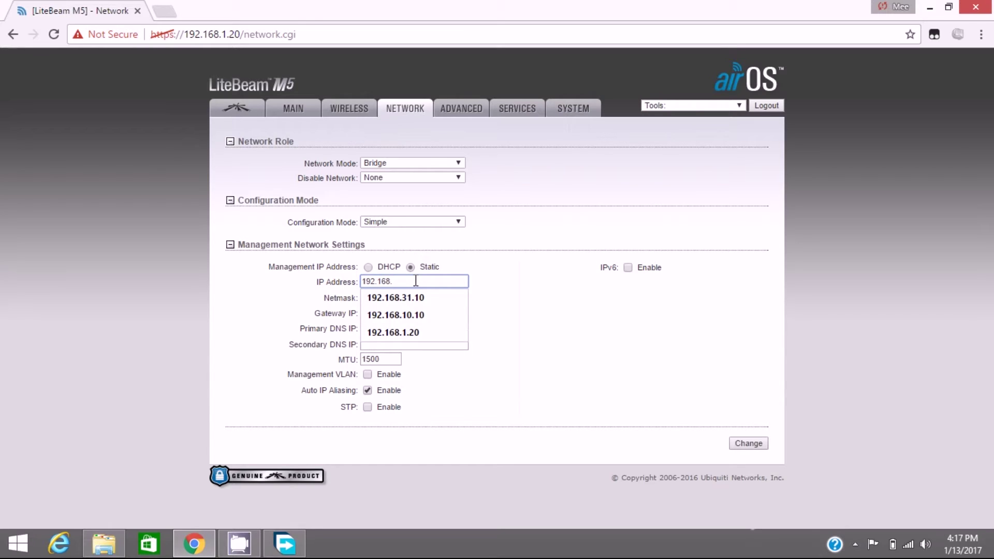
type("10.10")
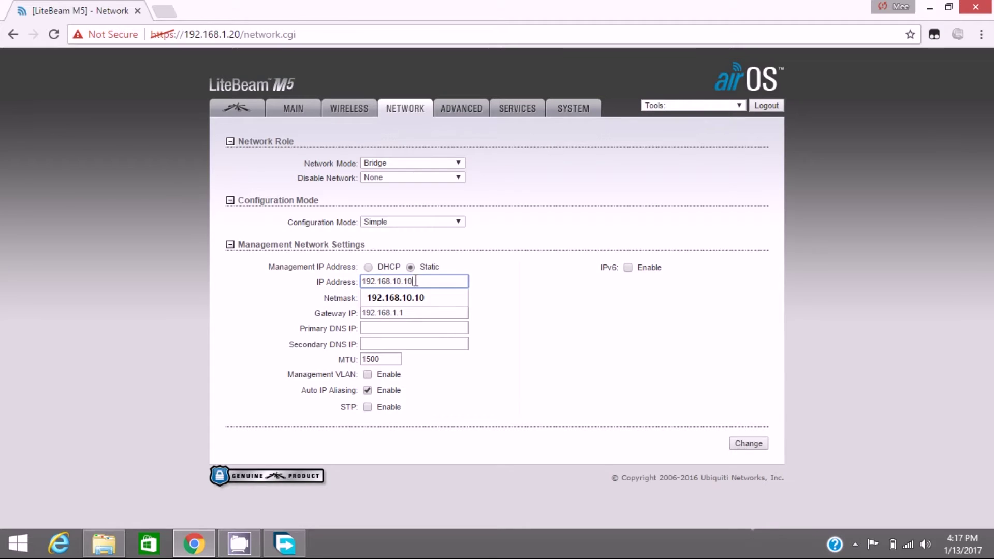
left_click(439, 293)
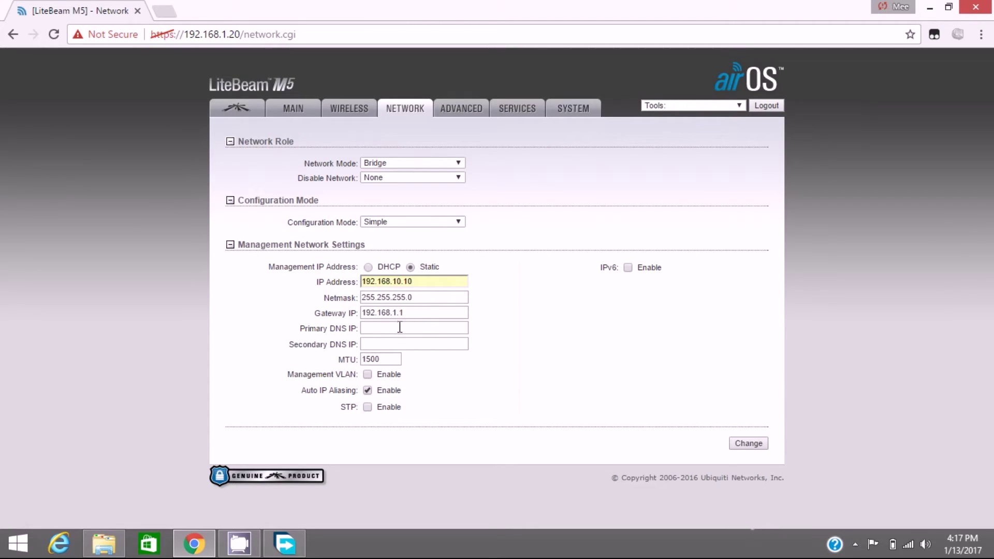
left_click(756, 448)
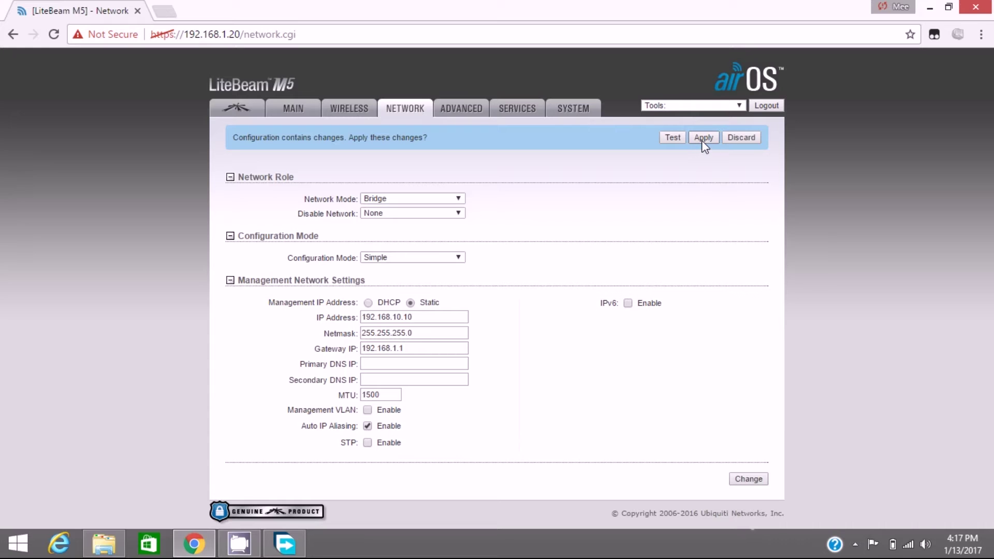
left_click(702, 139)
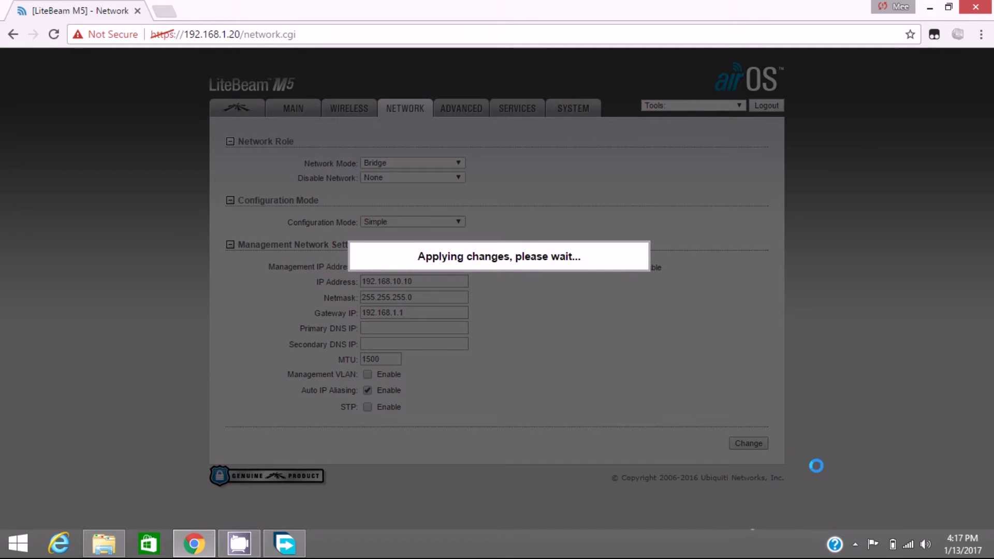
Step: Minimize Chrome and close the Downloads folder and download manager windows
left_click(929, 10)
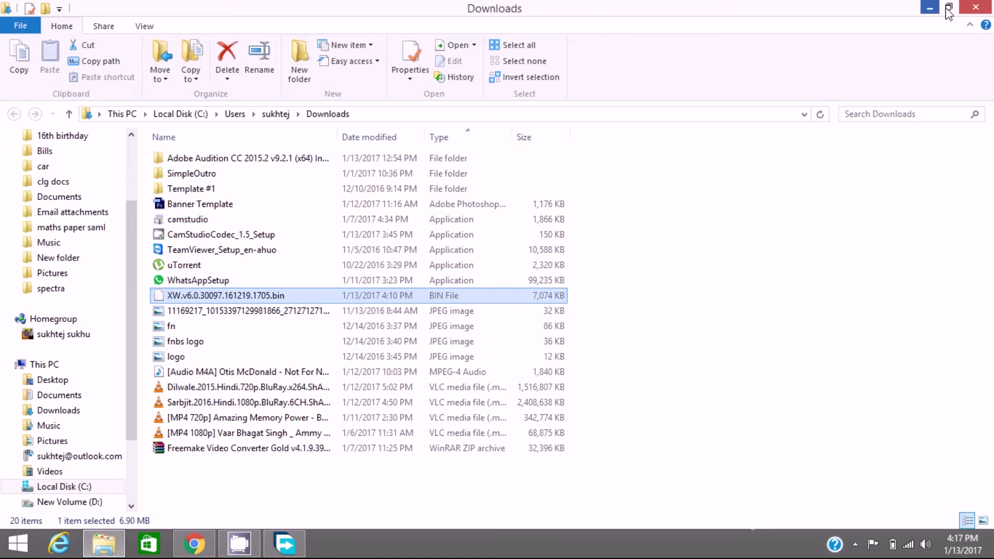
left_click(976, 8)
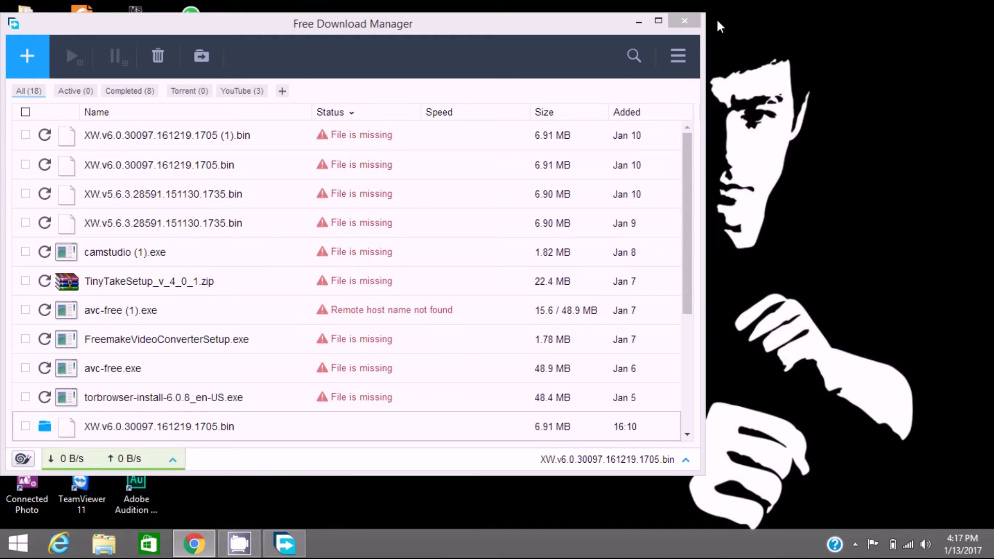
left_click(682, 20)
Step: Search the Start screen for Control Panel and open it
key("super")
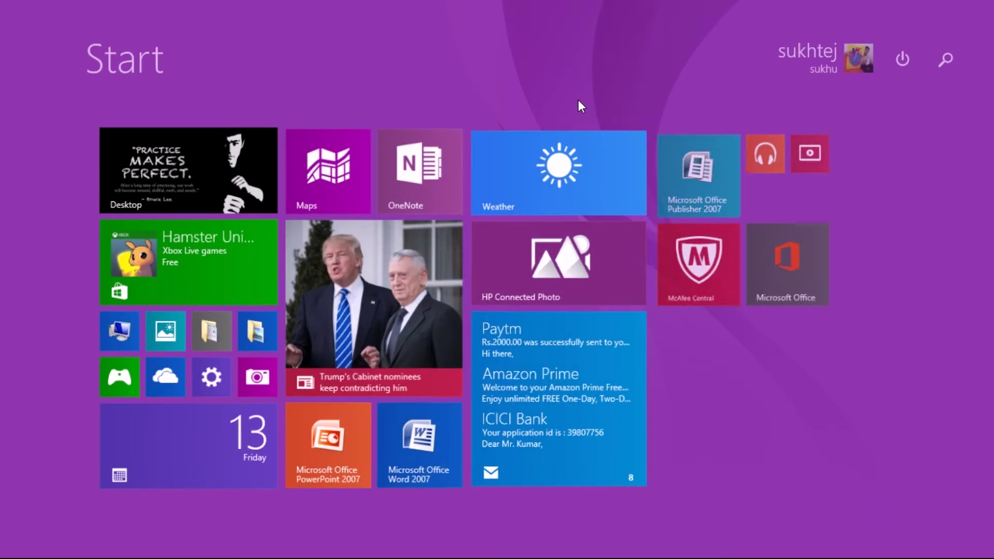
type("contro")
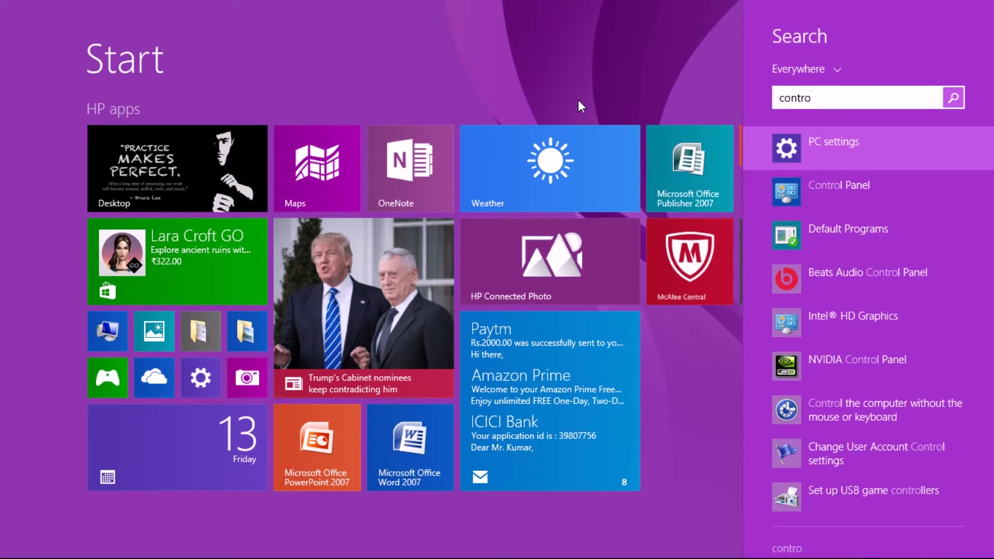
key("Down")
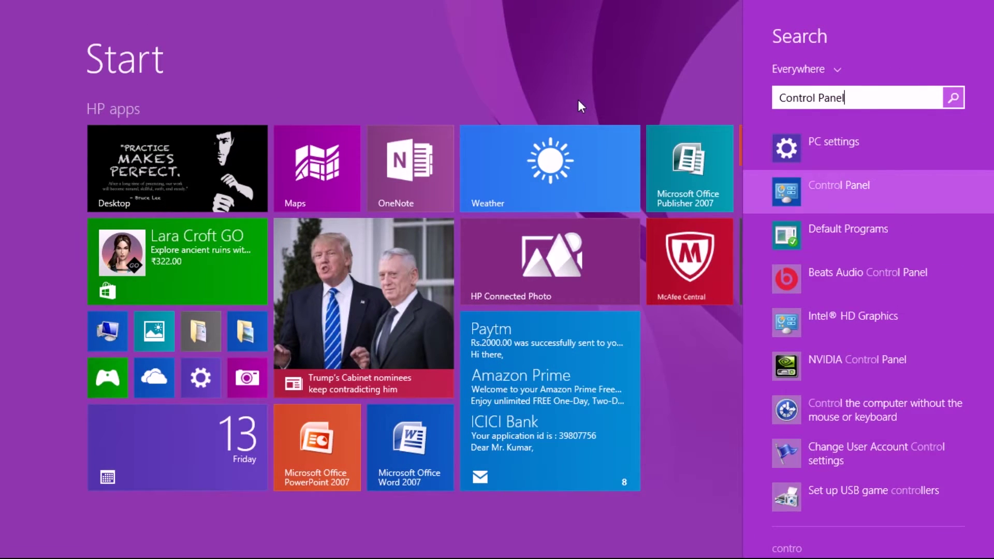
key("Return")
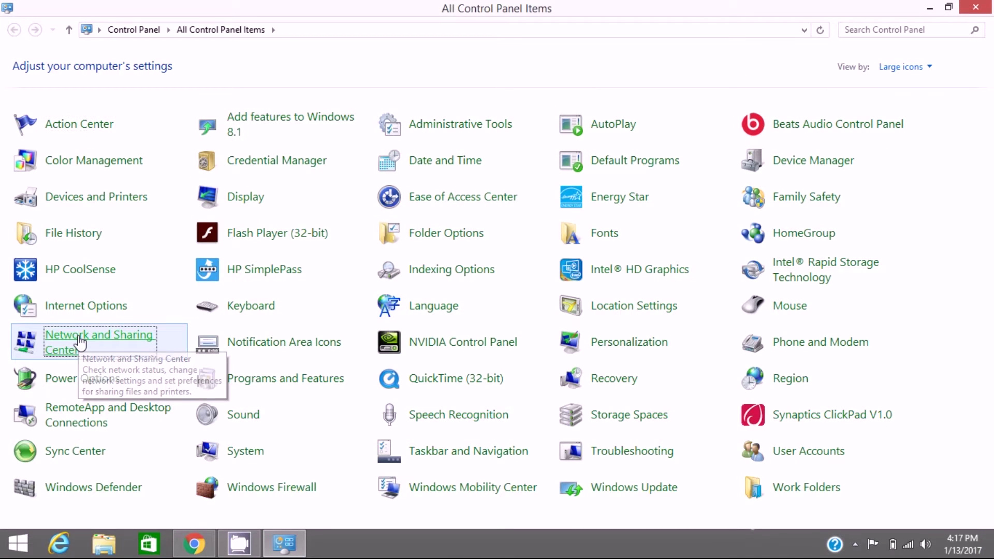
Step: Open the Ethernet adapter's Properties via Network and Sharing Center's adapter settings
left_click(81, 341)
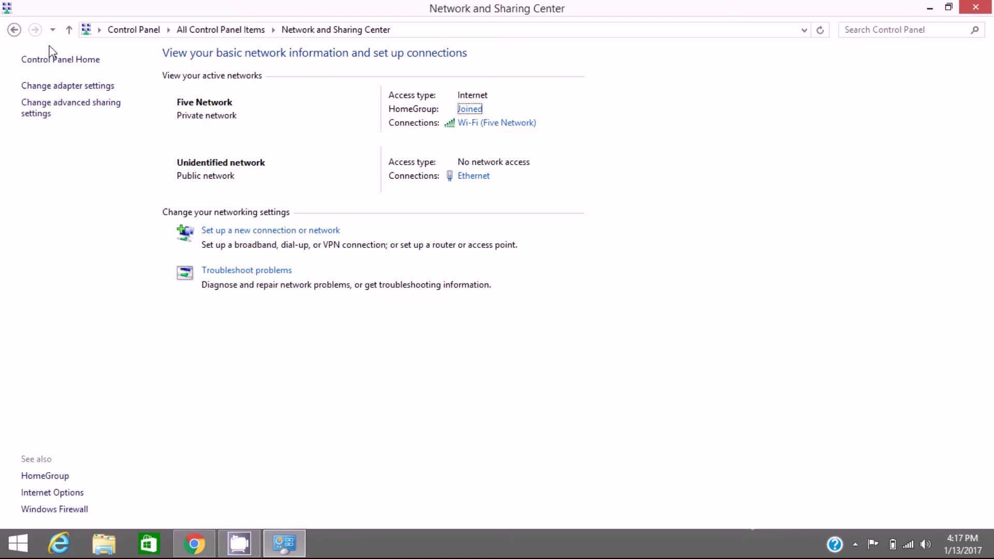
left_click(70, 89)
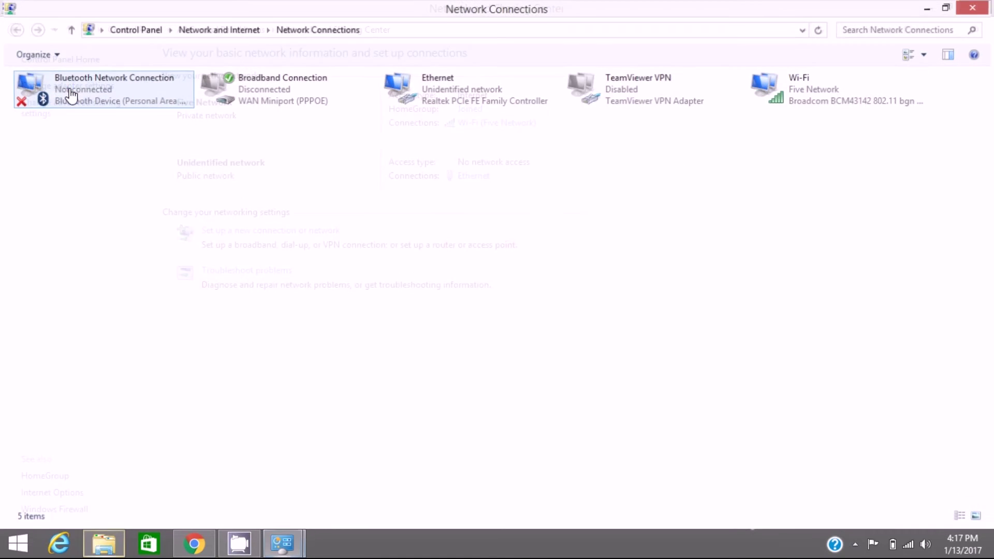
left_click(395, 99)
right_click(393, 95)
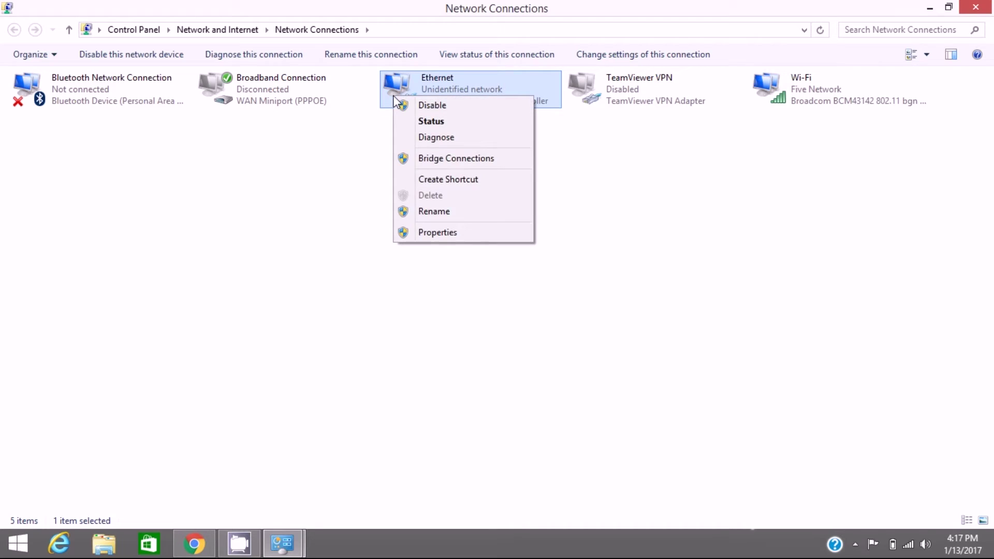
left_click(434, 233)
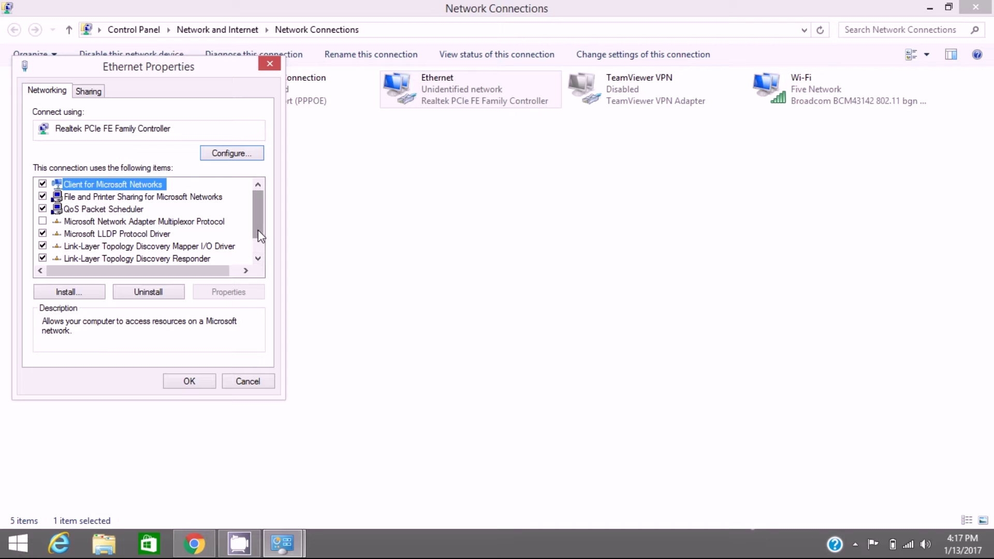
Step: Change the adapter's IPv4 address to 192.168.10.9 and save it
left_click_drag(258, 230, 258, 253)
double_click(178, 259)
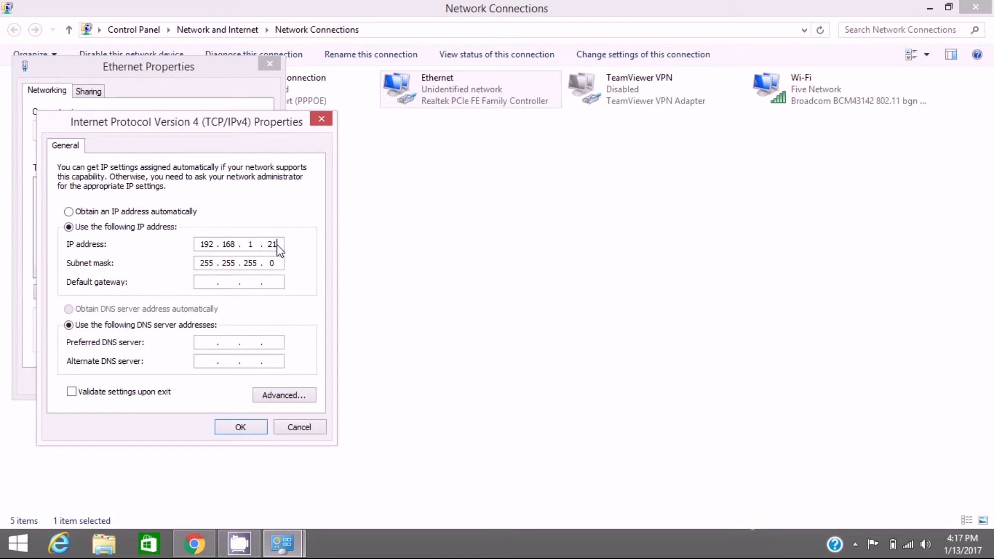
key("BackSpace")
key("BackSpace")
type("10.")
type("9")
left_click(247, 431)
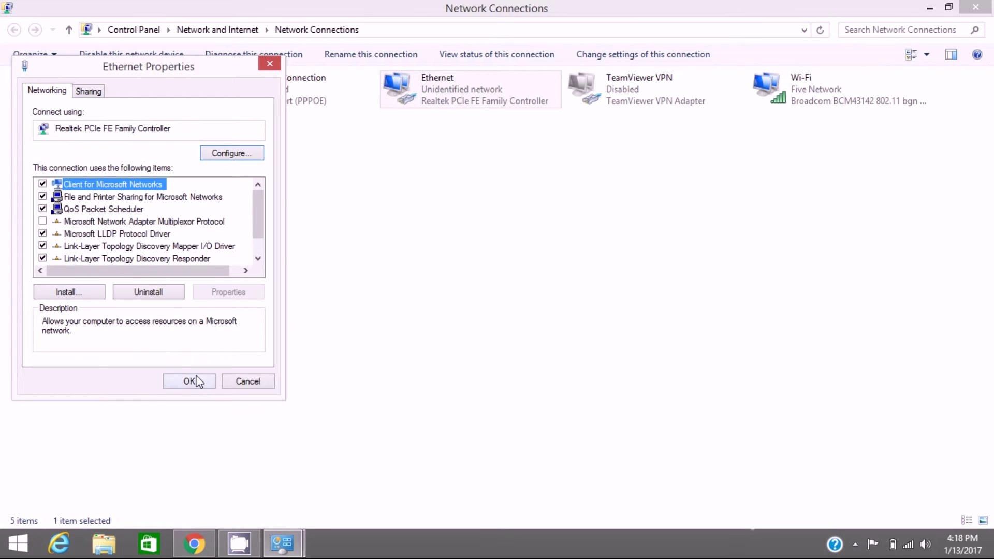
Step: Return to Chrome and proceed past the certificate warning to 192.168.10.10
left_click(196, 542)
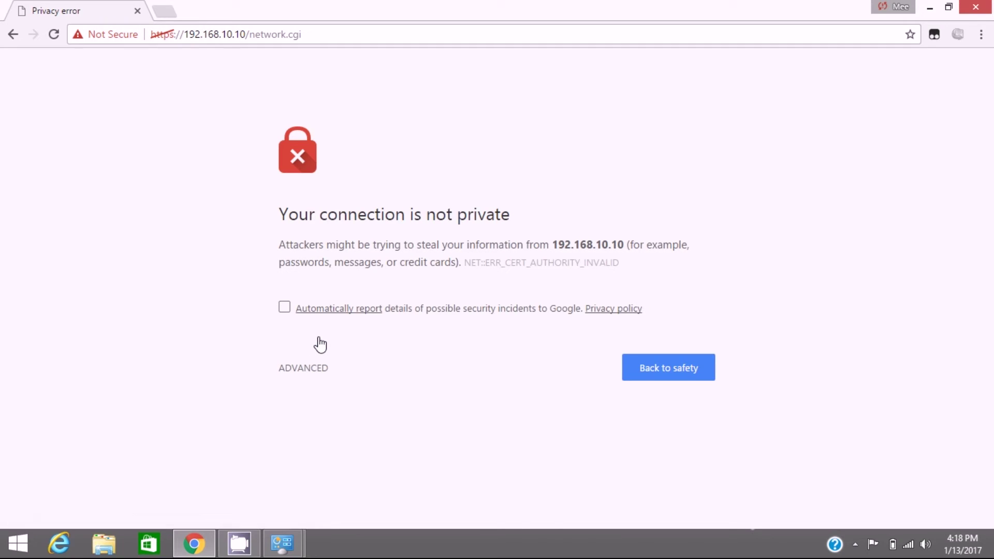
left_click(318, 364)
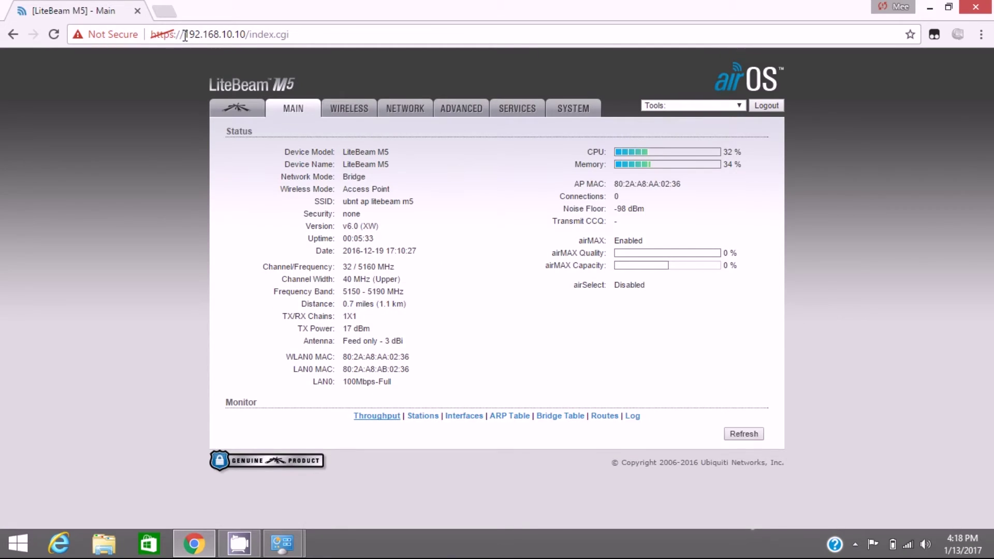
left_click_drag(184, 35, 233, 34)
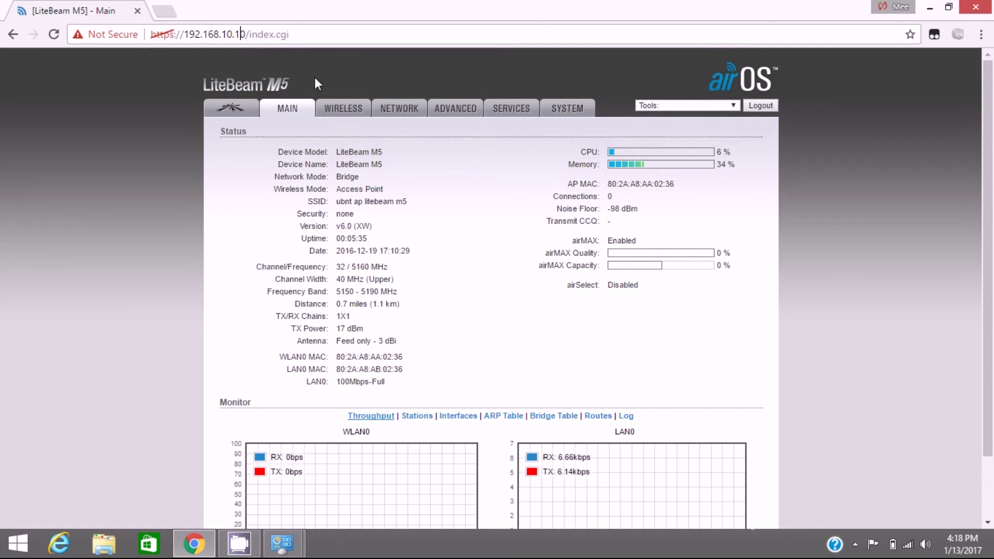
Step: Change the wireless mode selector, landing on AP-Repeater before reopening it for Access Point
scroll(412, 226, "down", 1)
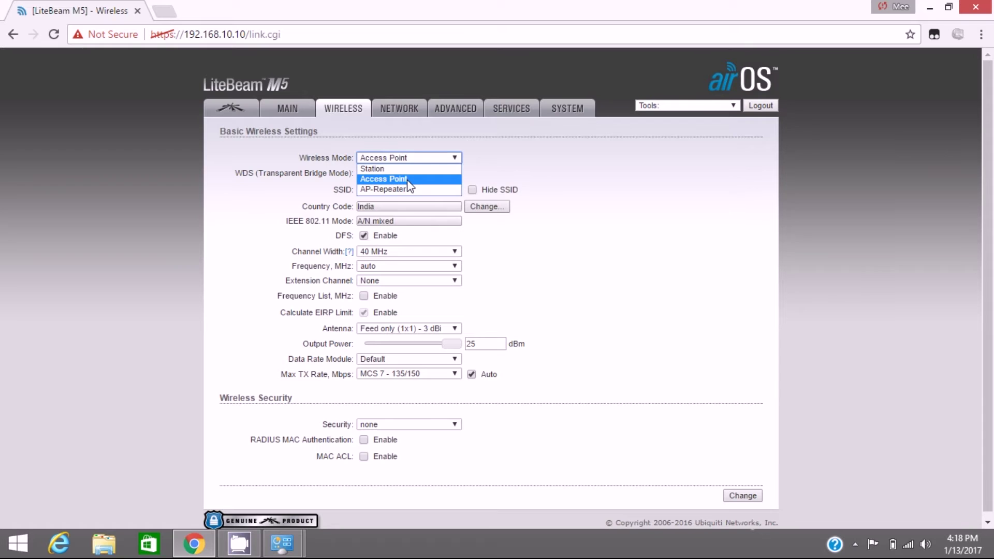
left_click(413, 190)
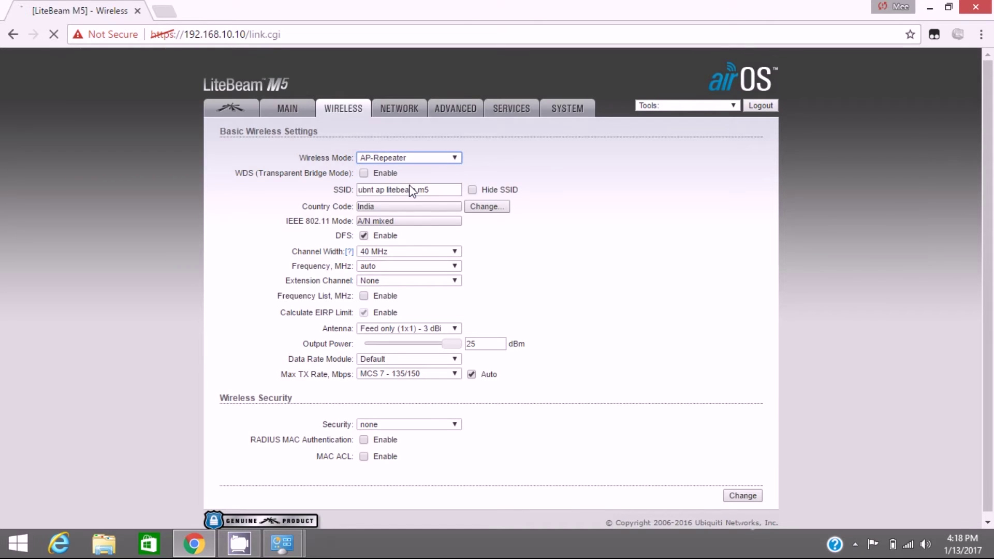
left_click(398, 160)
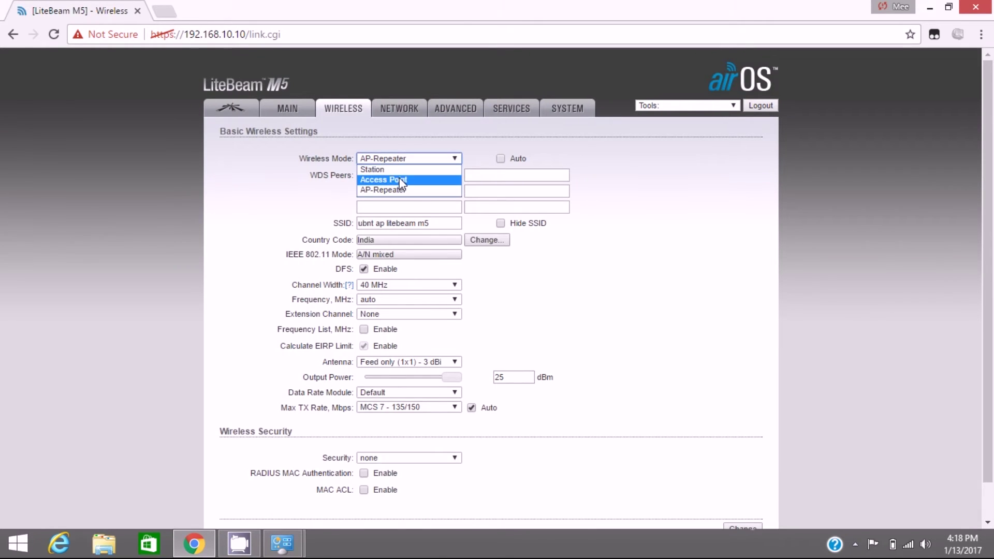